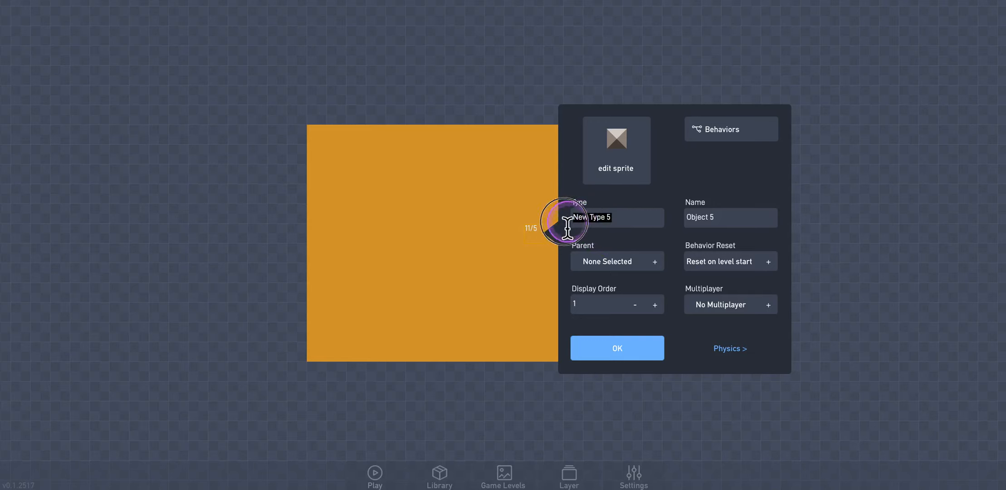
- Set both the type and the name of the new object to "Ball"
text(Ball)
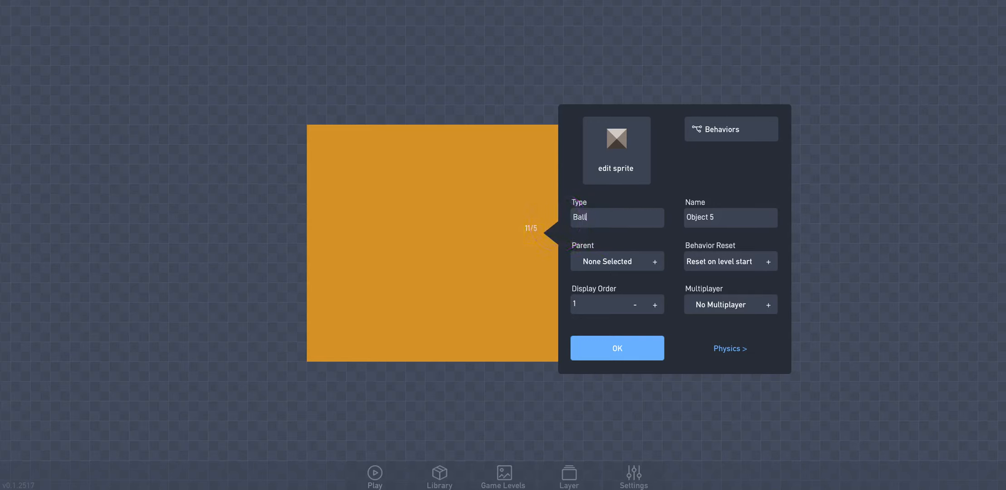
drag(710, 217, 670, 219)
text(Ball)
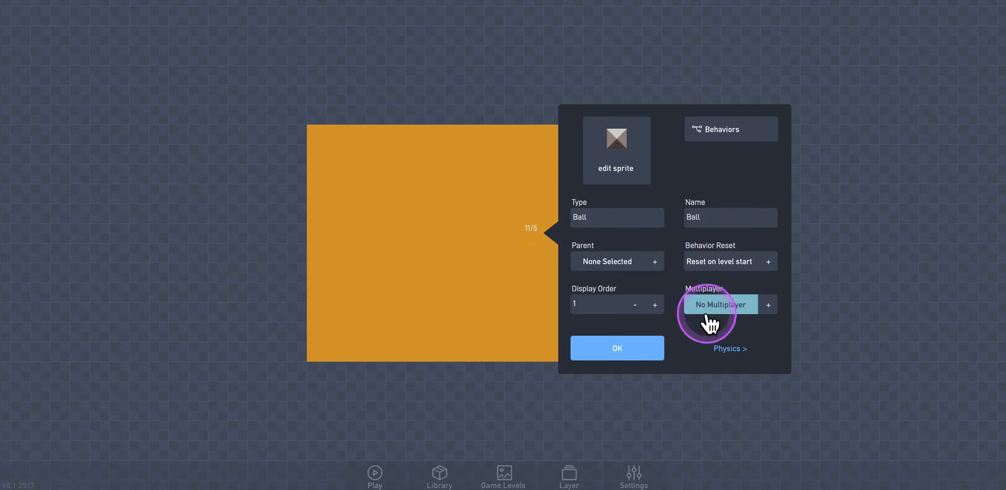
- In the ball's physics settings, make it movable and turn off the effect of gravity
click(726, 349)
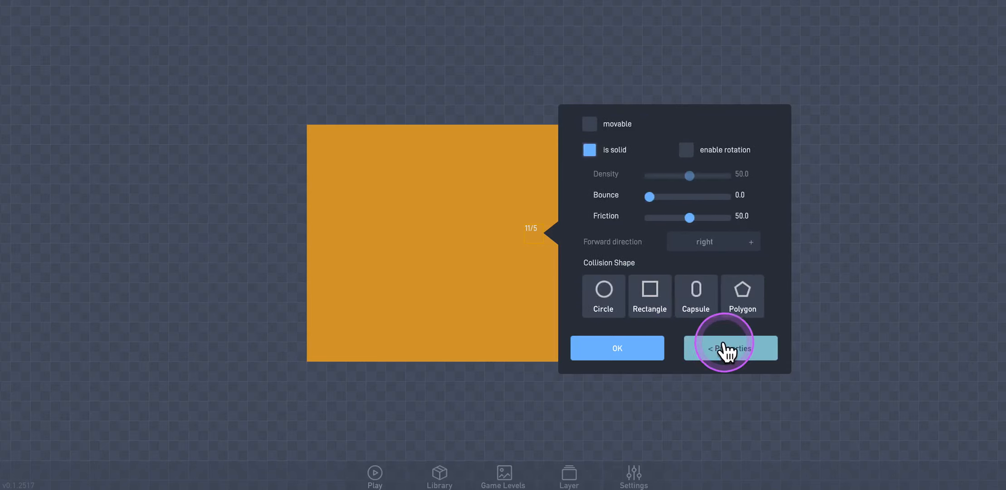
click(606, 131)
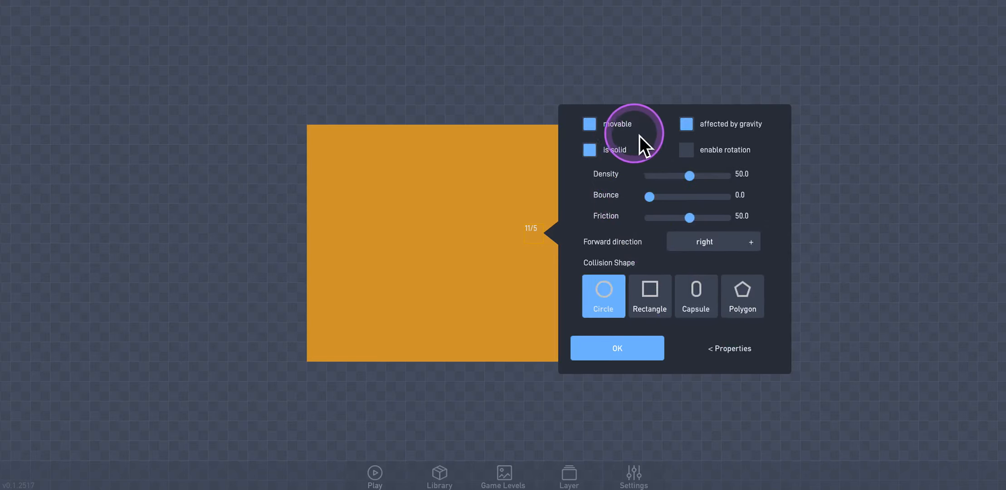
click(686, 127)
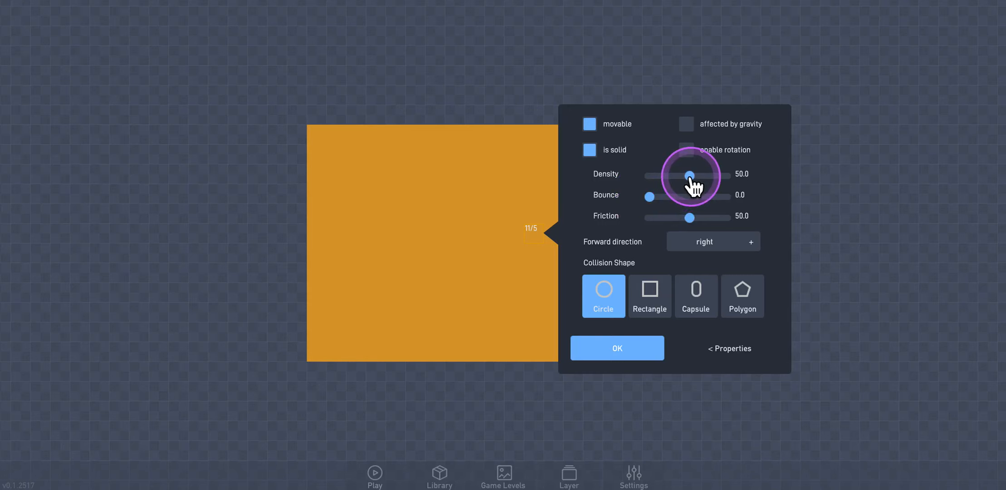
- Set the ball's density to 0.1, its friction to 0.0 and its bounce to 100.0
drag(690, 177, 647, 177)
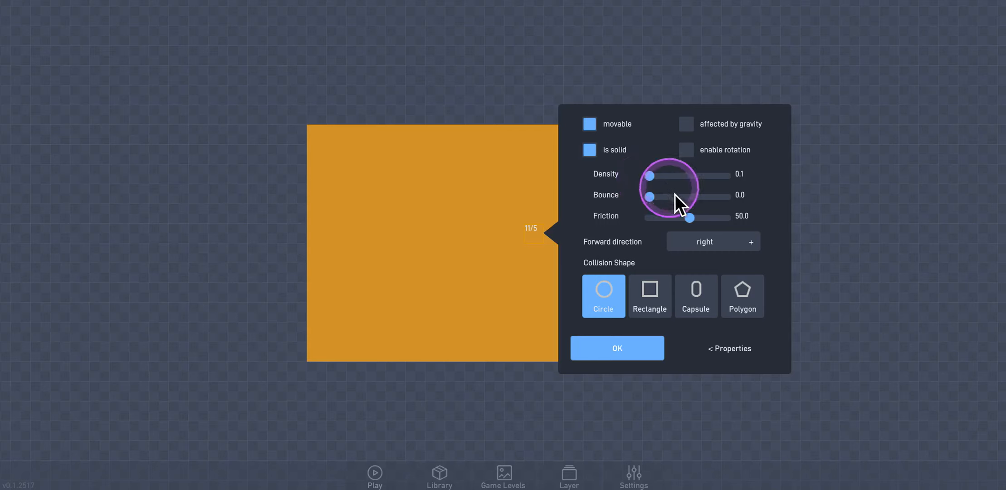
drag(688, 217, 638, 219)
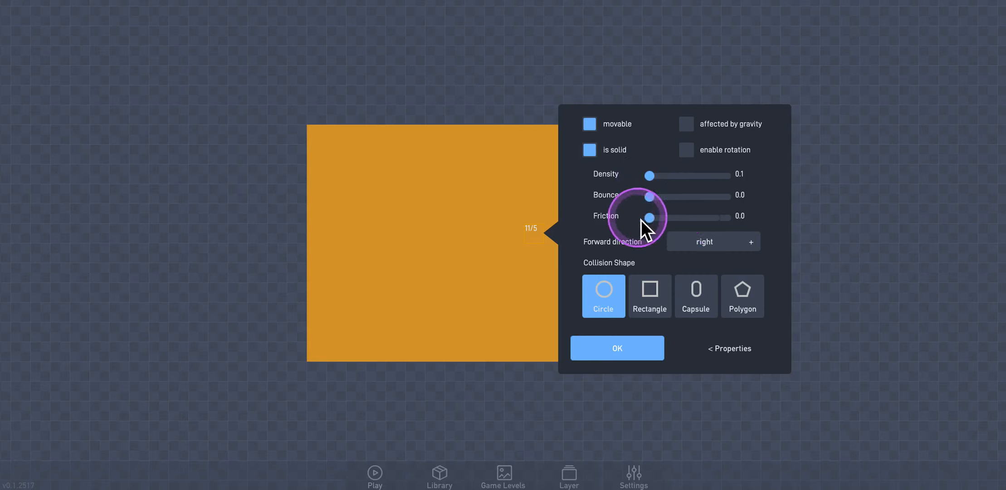
drag(649, 199, 699, 231)
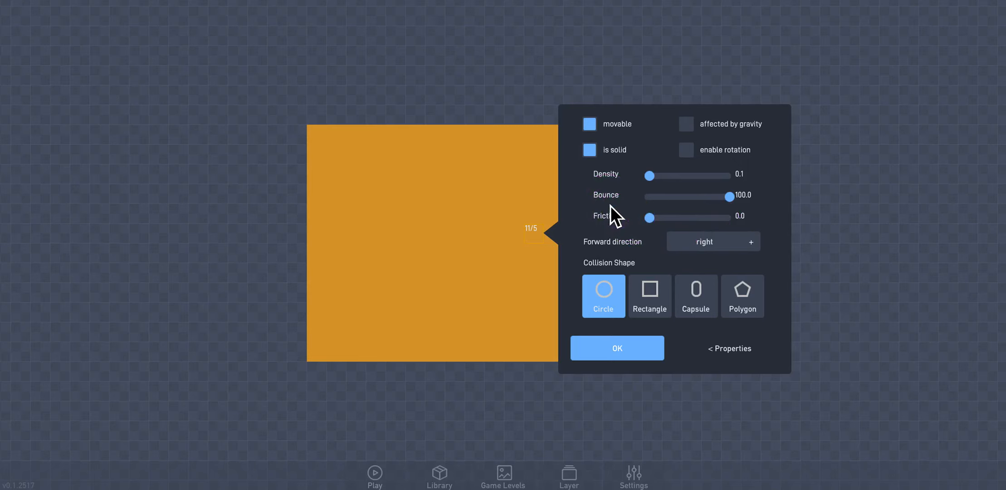
- Enable rotation for the ball and return to its general properties
click(686, 154)
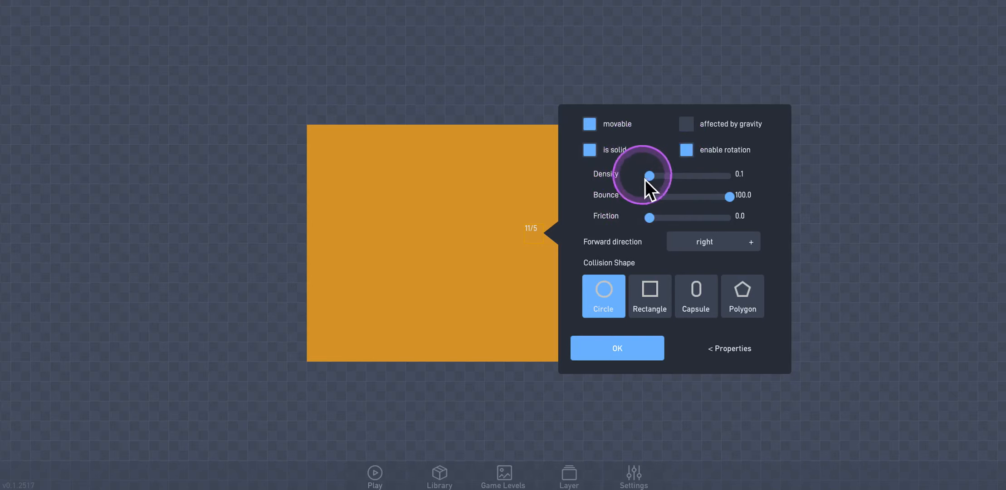
click(687, 152)
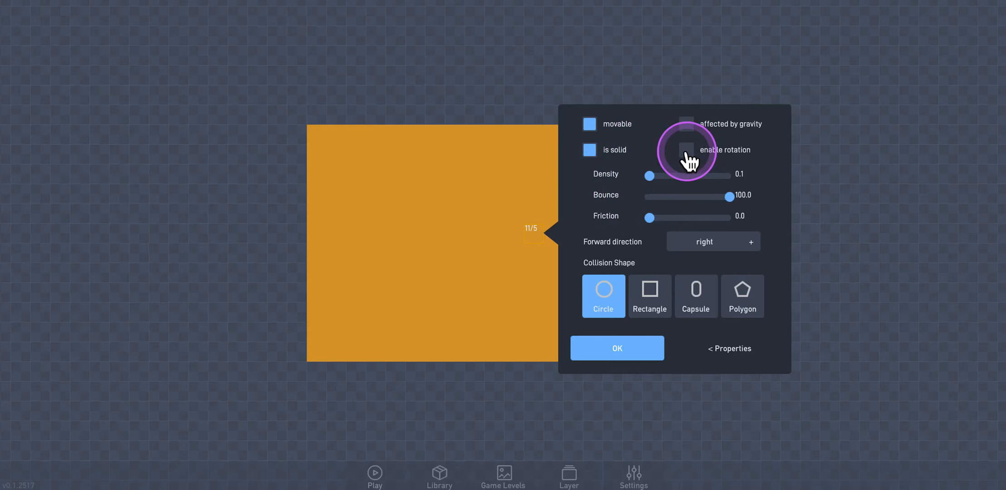
click(687, 153)
click(615, 348)
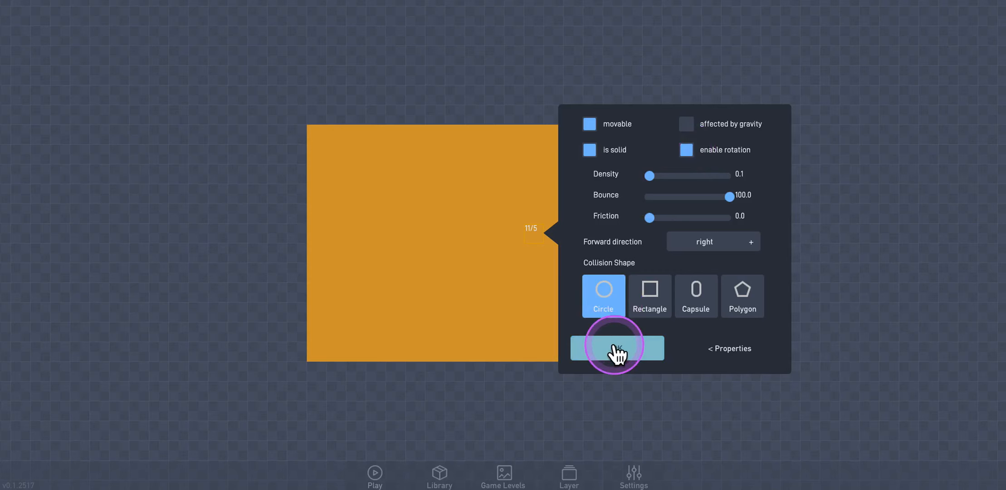
click(701, 351)
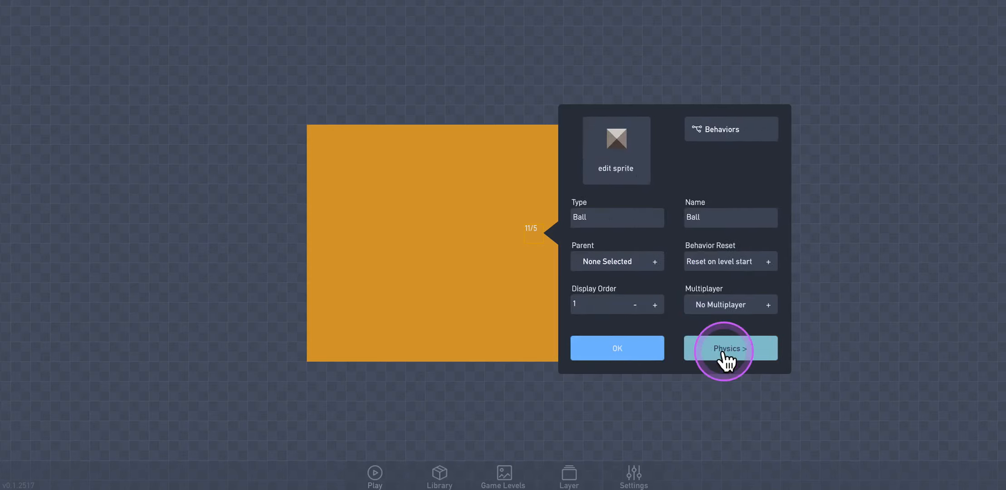
- Examine the ball's sprite in the sprite editor with the grid set to 4.0 and the fill tool selected, leaving the sprite unedited
click(624, 169)
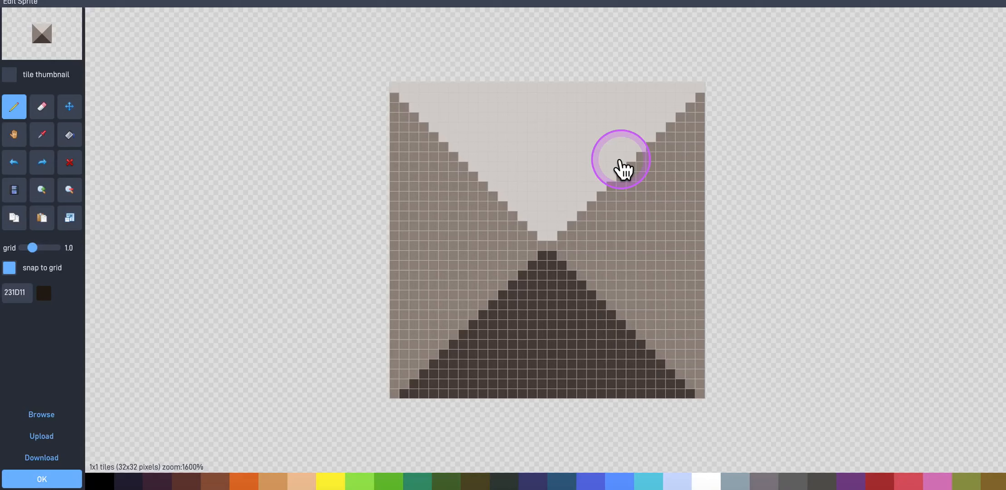
click(425, 227)
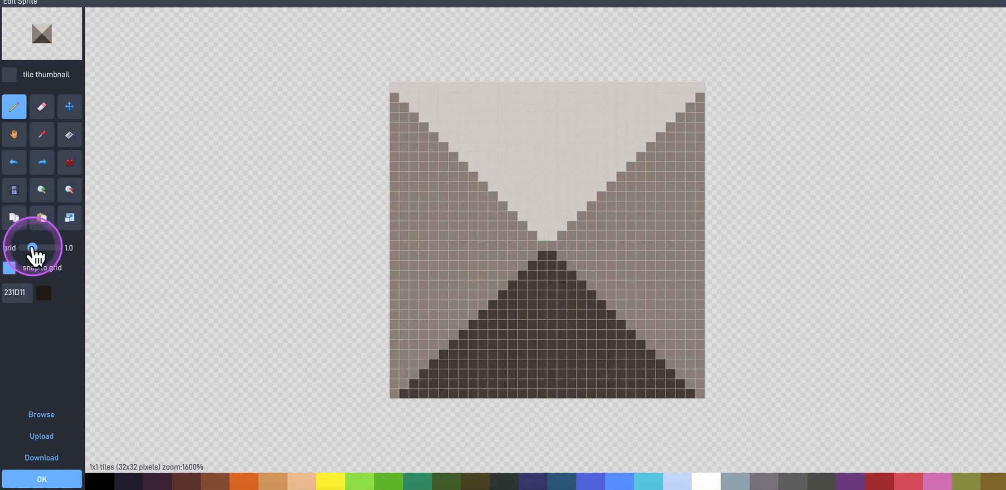
drag(32, 247, 53, 247)
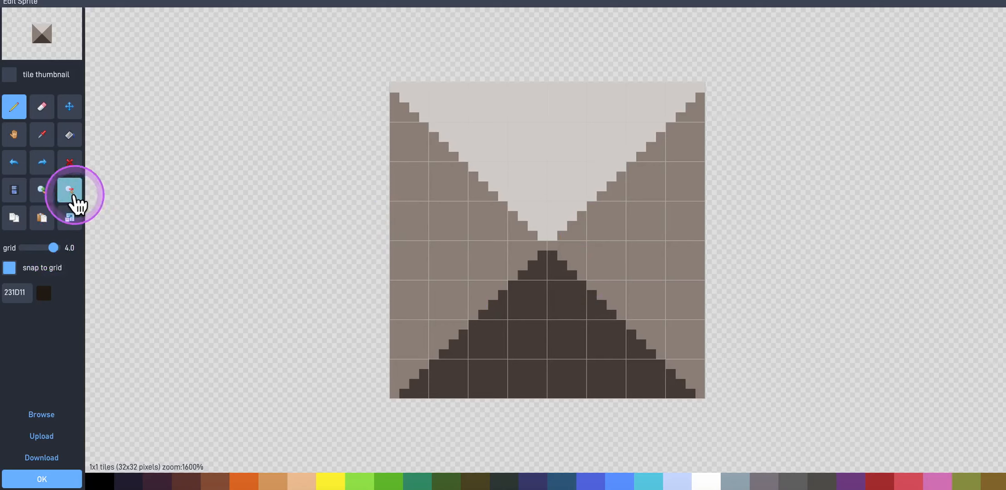
click(68, 136)
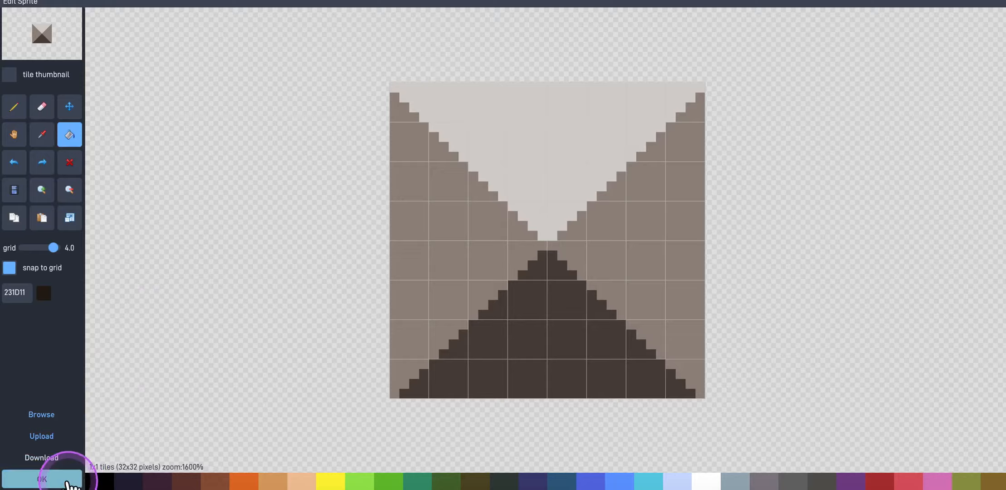
click(67, 480)
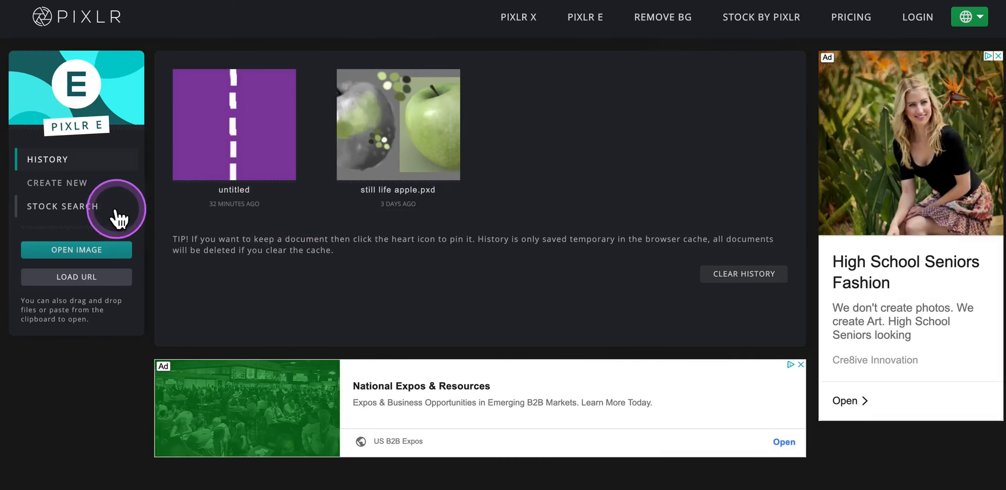
- Switch to Pixlr E and create a new 32 × 32 px image with the background option off
click(82, 196)
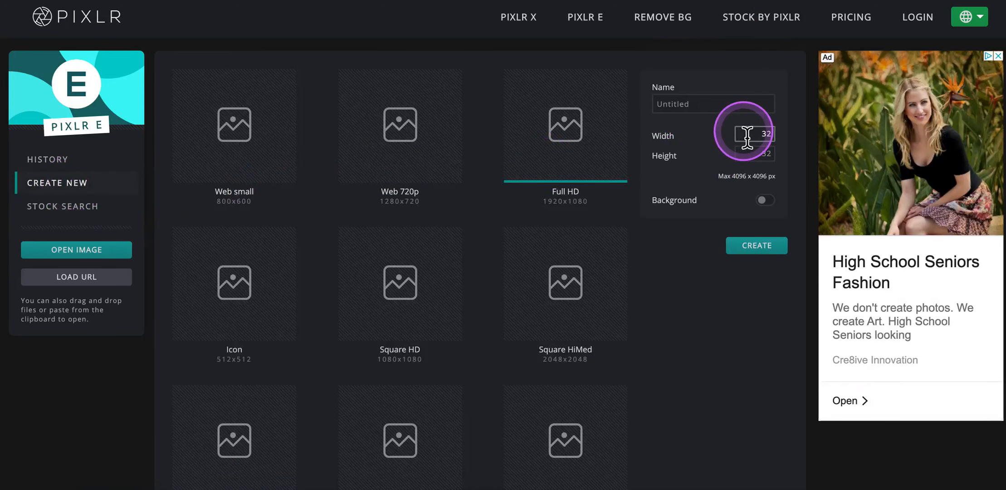
click(752, 157)
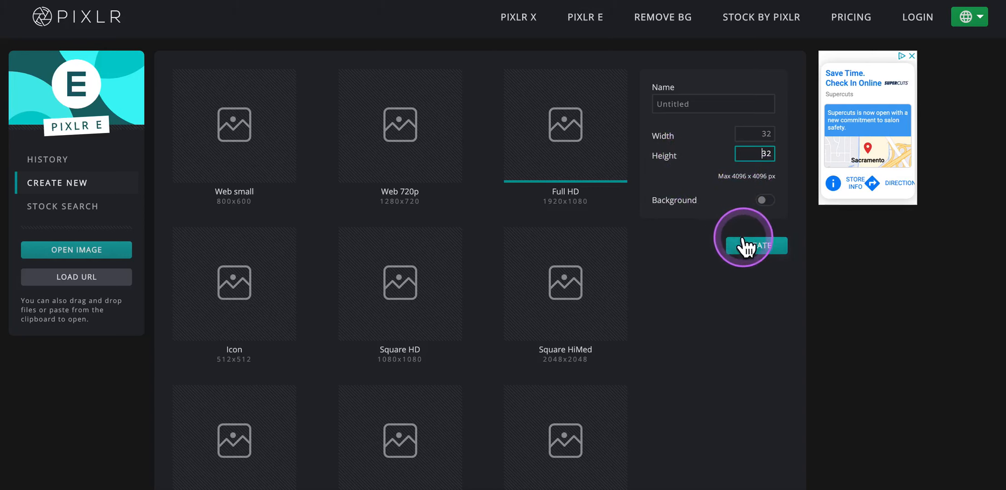
click(766, 201)
click(766, 201)
click(763, 238)
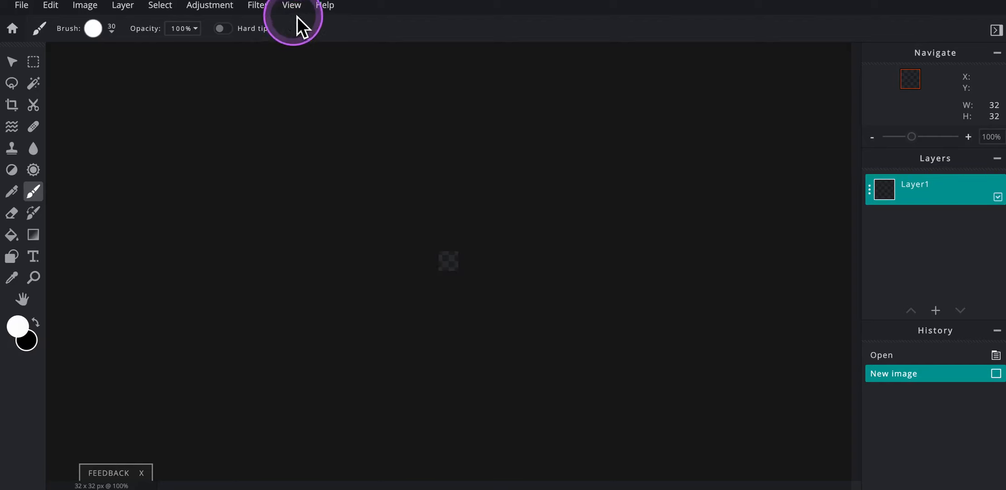
- Try the Fill screen, 200% and Fit screen view presets to enlarge the tiny canvas
click(292, 6)
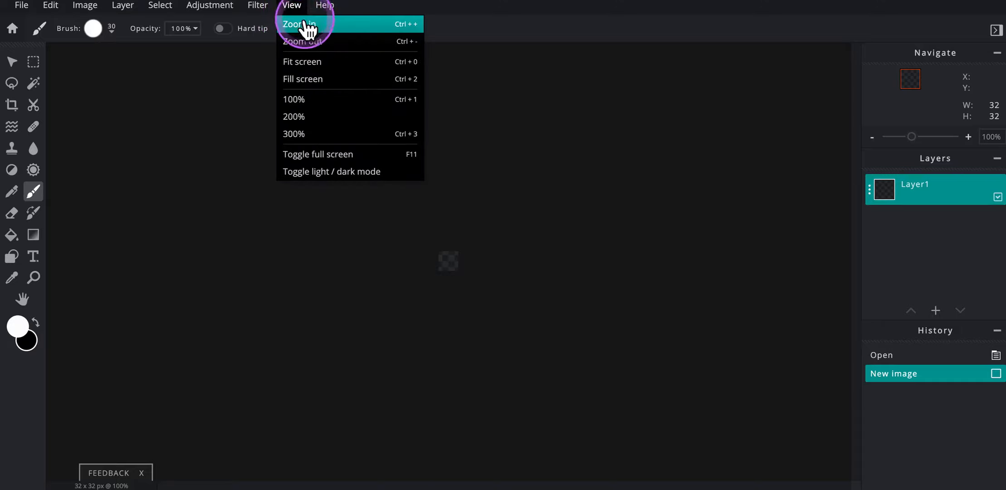
click(313, 82)
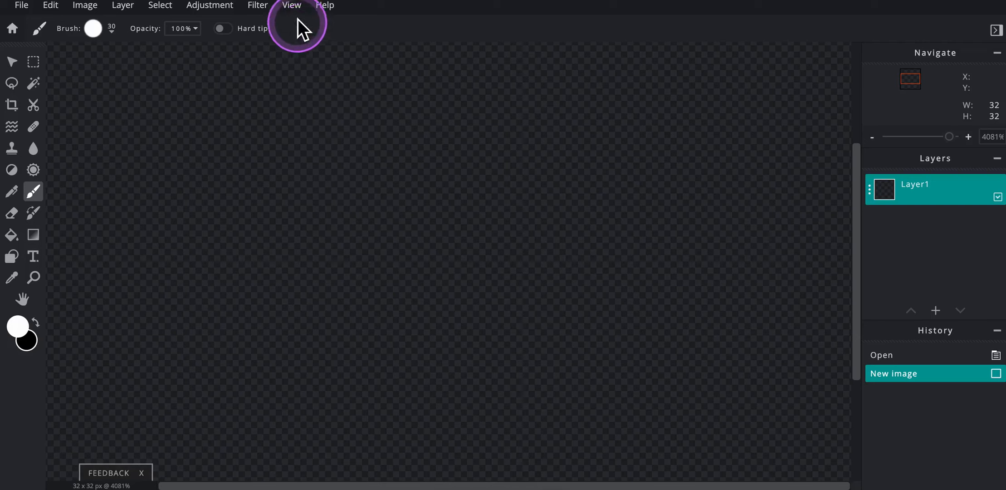
click(293, 7)
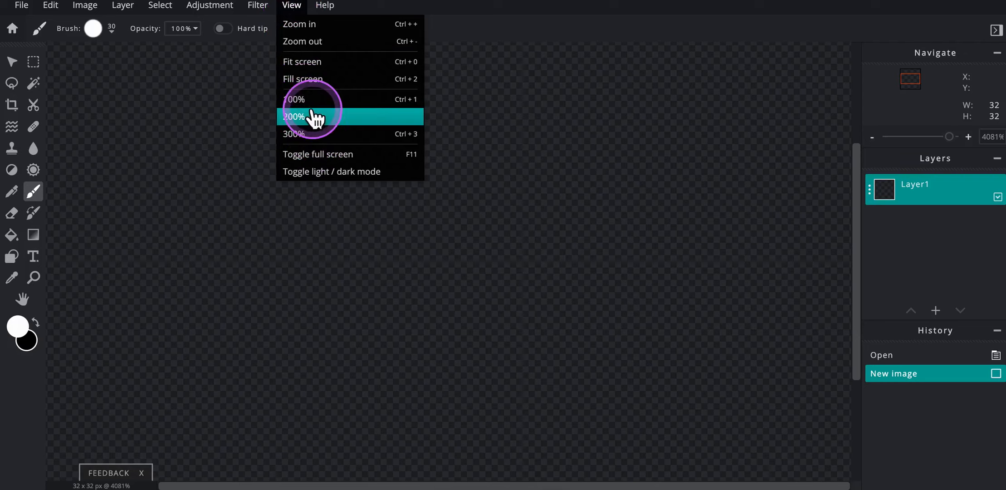
click(309, 80)
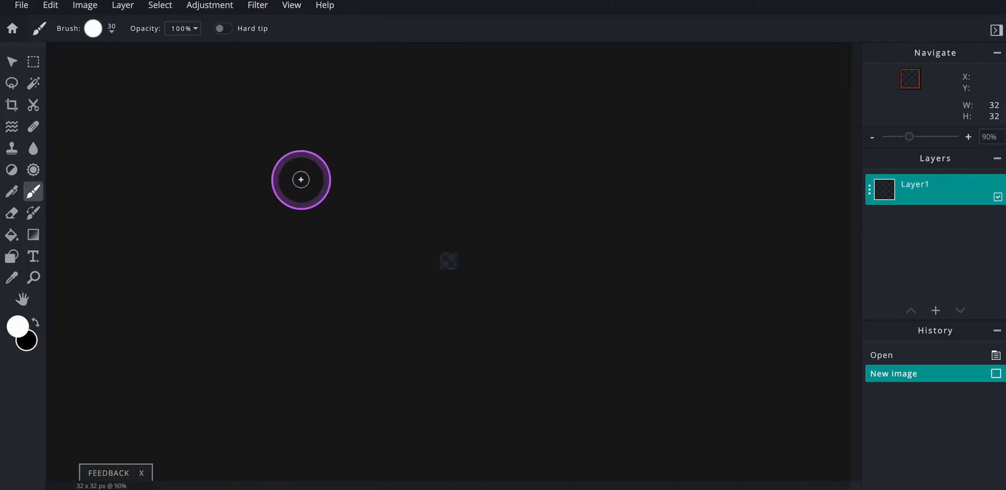
click(291, 14)
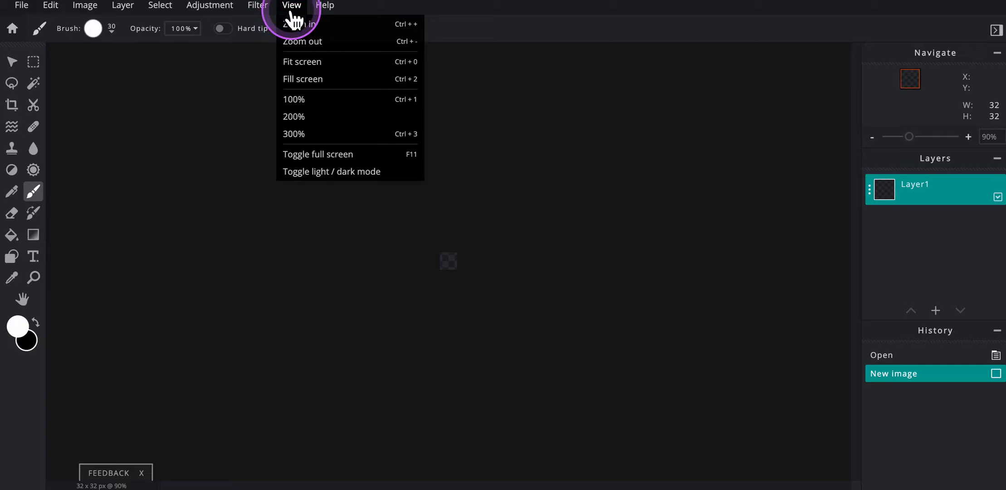
click(311, 117)
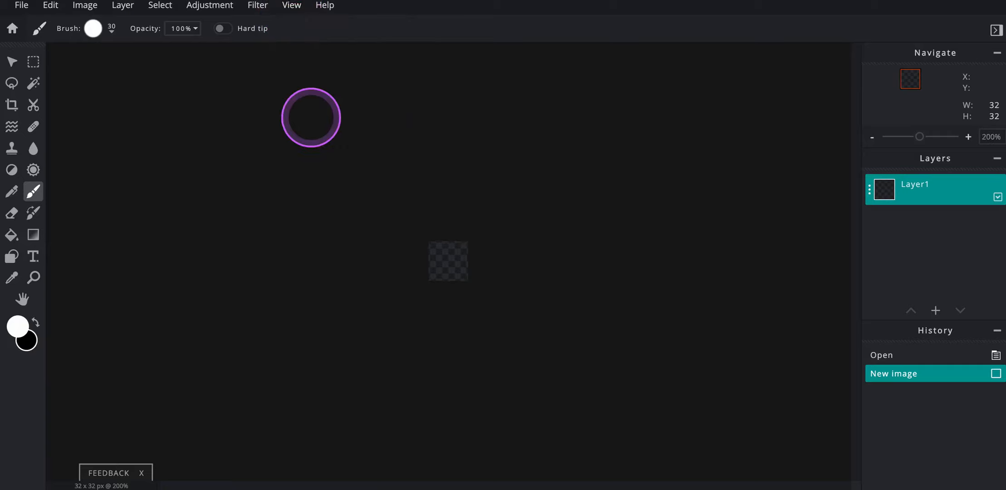
click(287, 12)
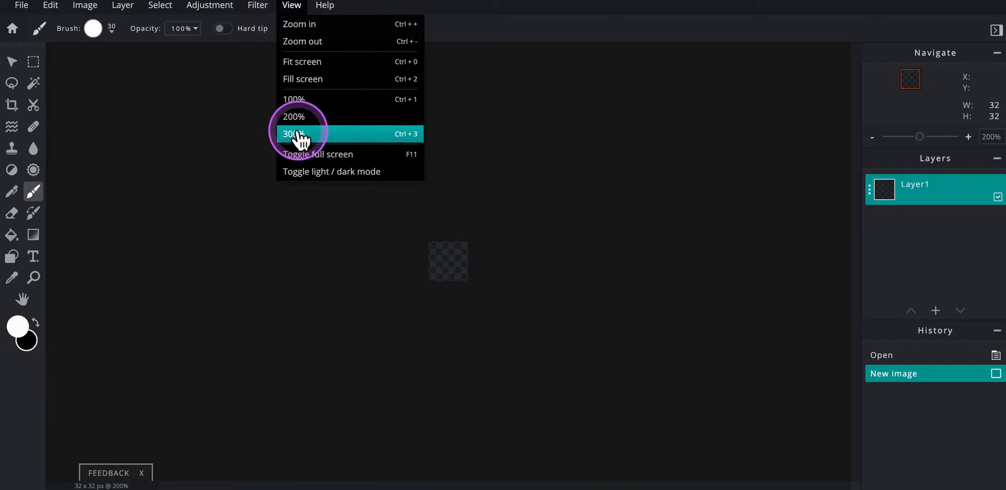
click(301, 63)
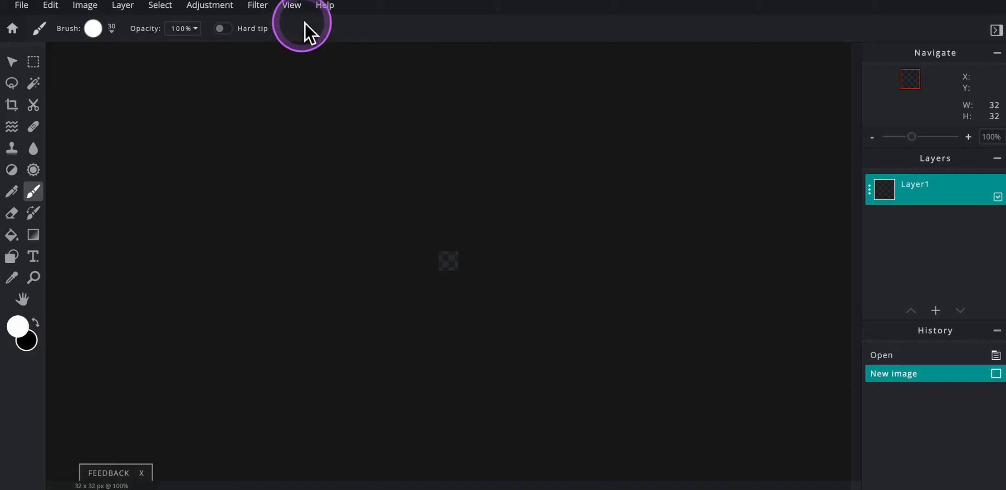
click(292, 13)
click(298, 79)
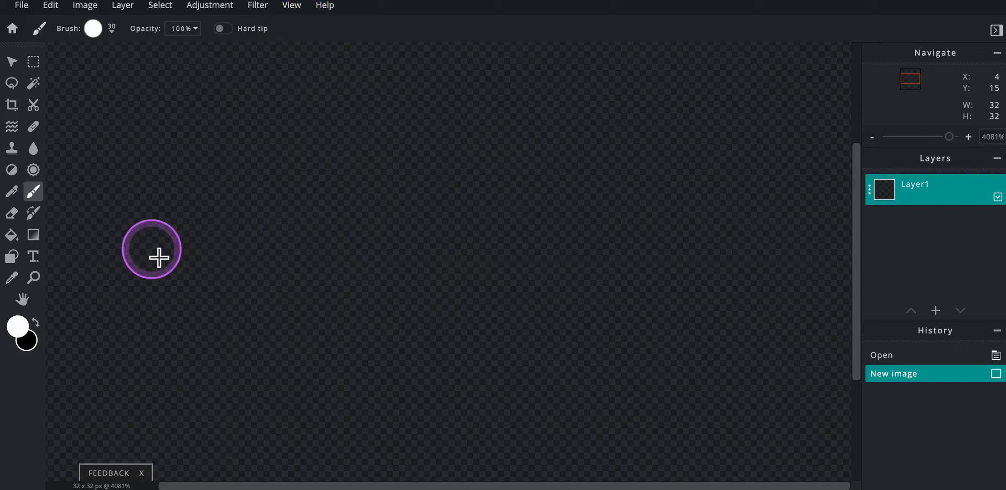
- Use the Zoom tool to fill the view with the canvas and zoom out to 2081% to fit the whole image
click(35, 278)
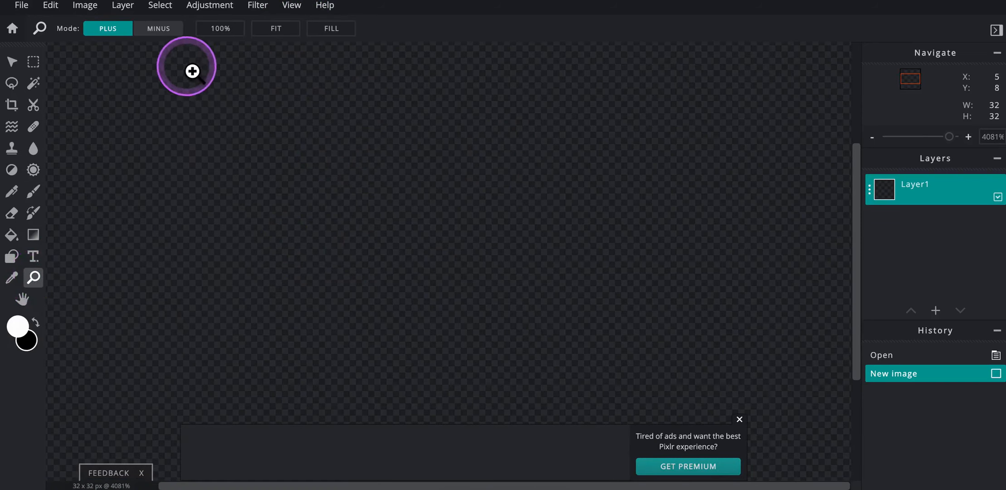
click(285, 35)
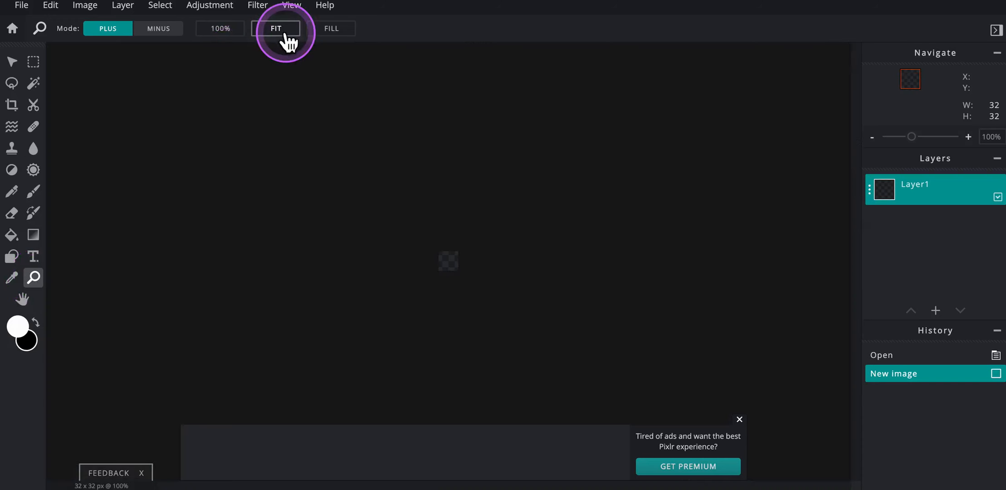
click(332, 33)
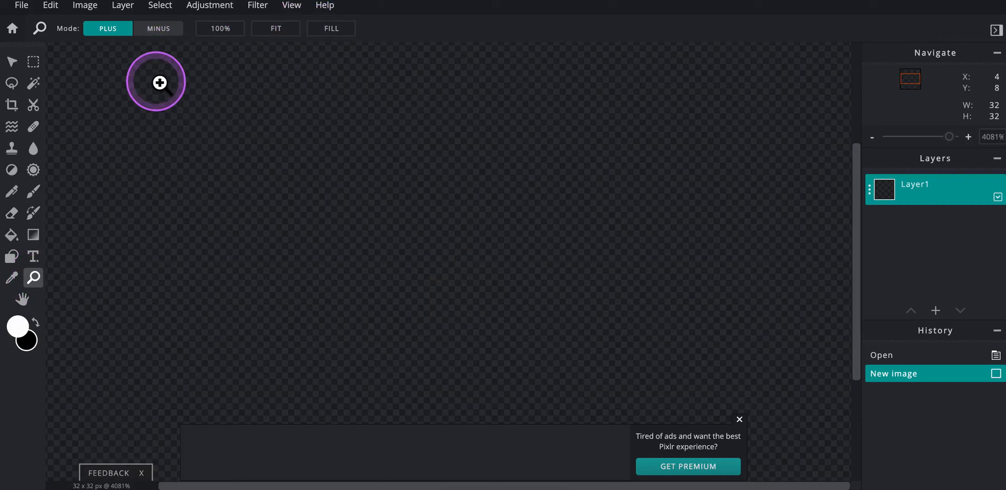
click(163, 36)
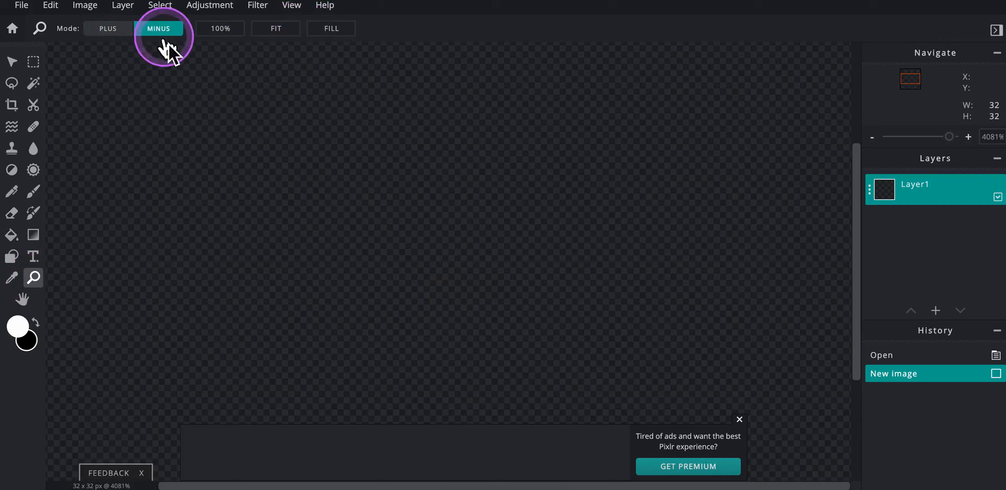
click(368, 238)
click(368, 238)
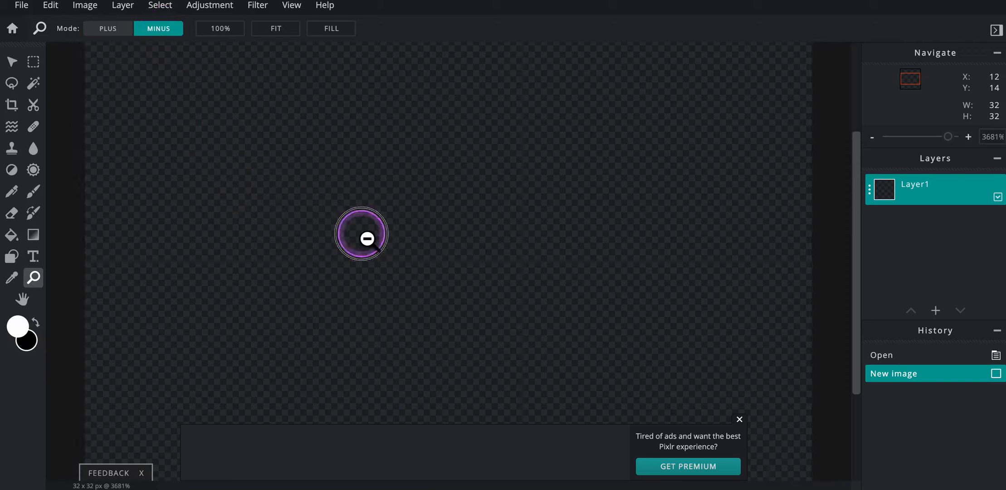
click(368, 238)
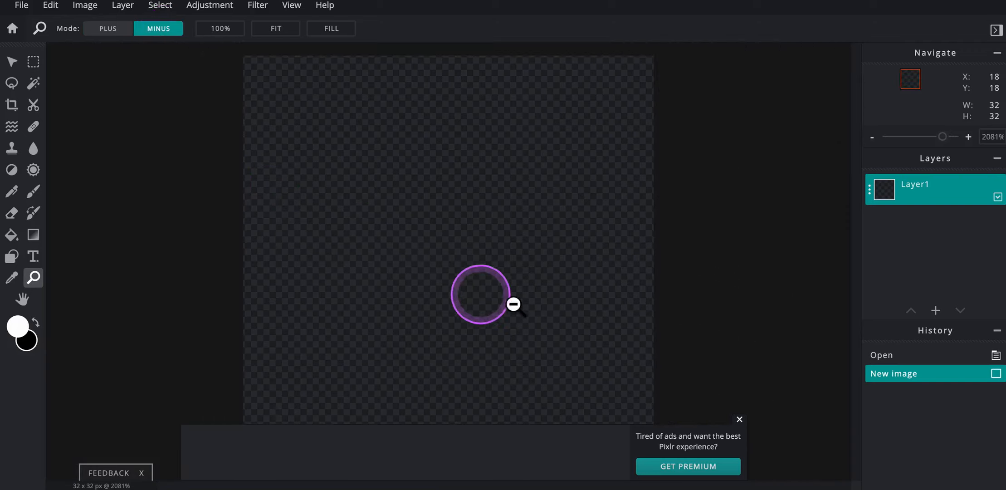
- Dismiss the ad banner and set up the Brush tool with the 15 px hard round preset
click(740, 420)
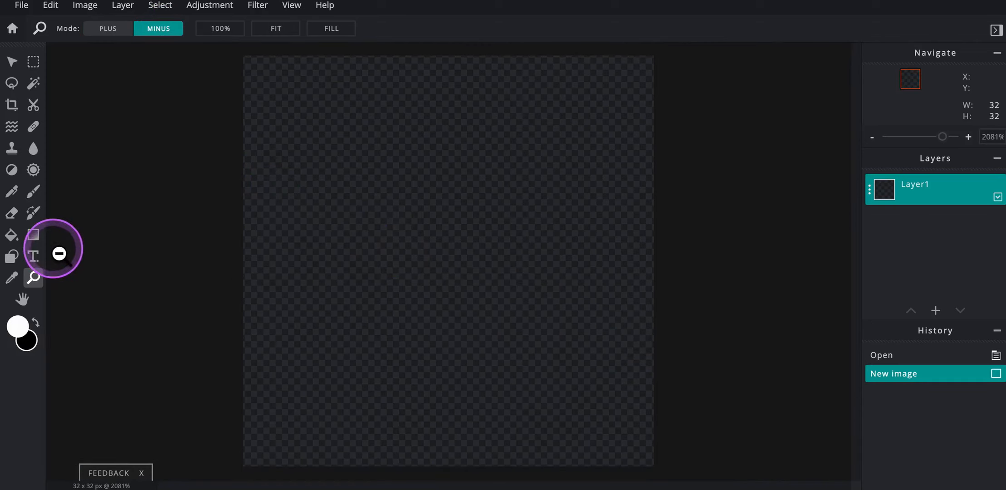
click(12, 257)
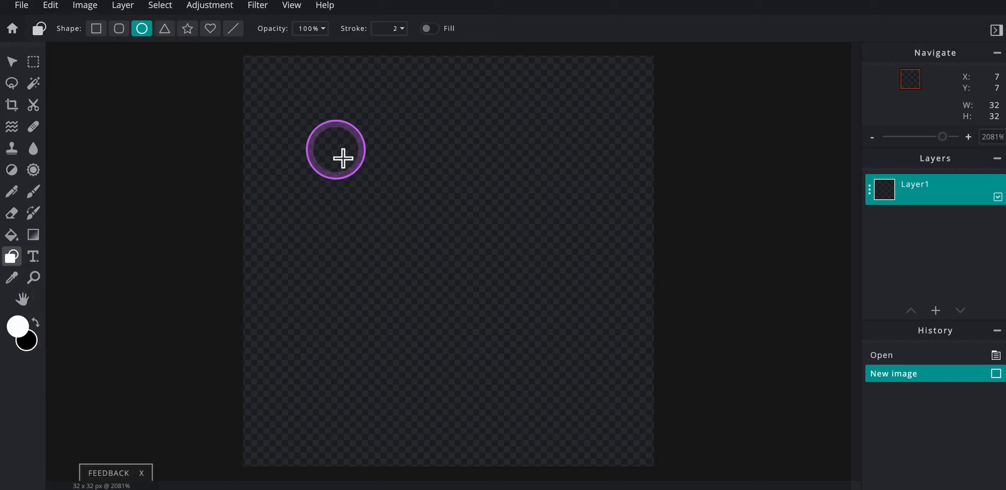
click(33, 192)
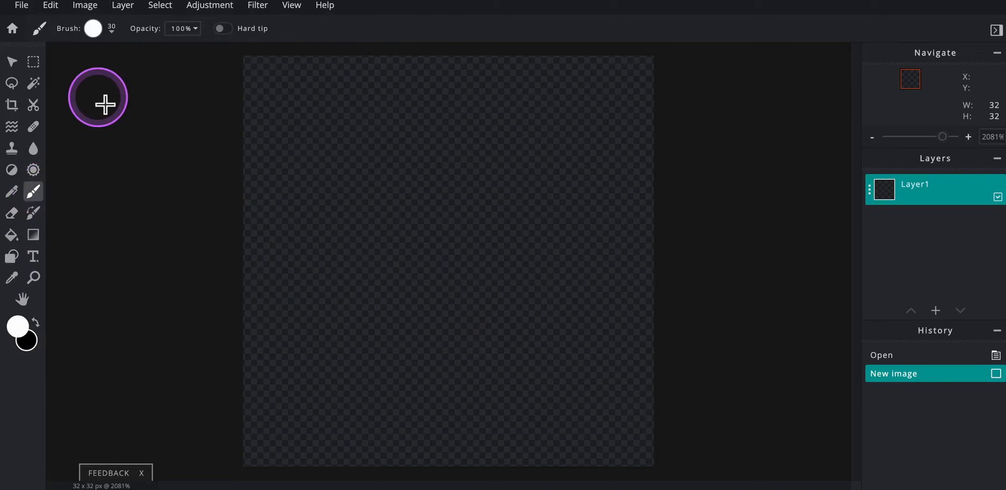
click(100, 31)
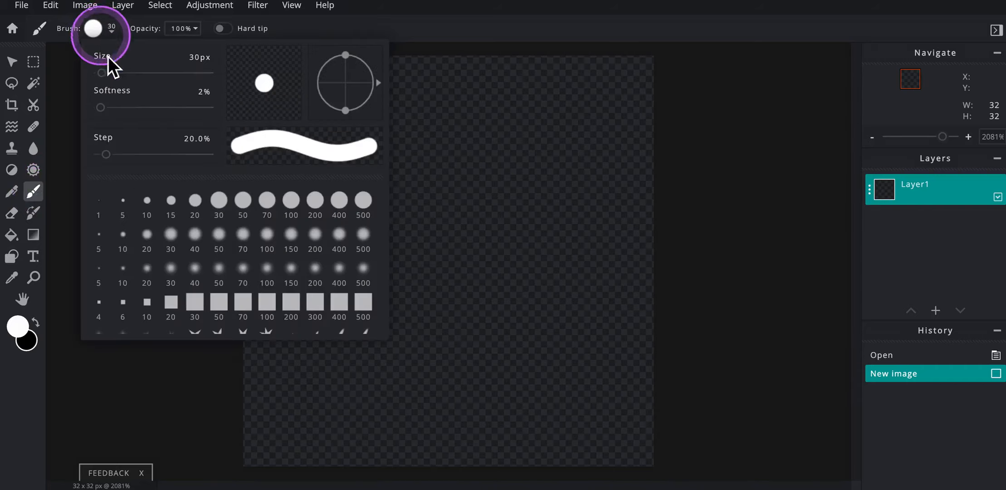
click(173, 203)
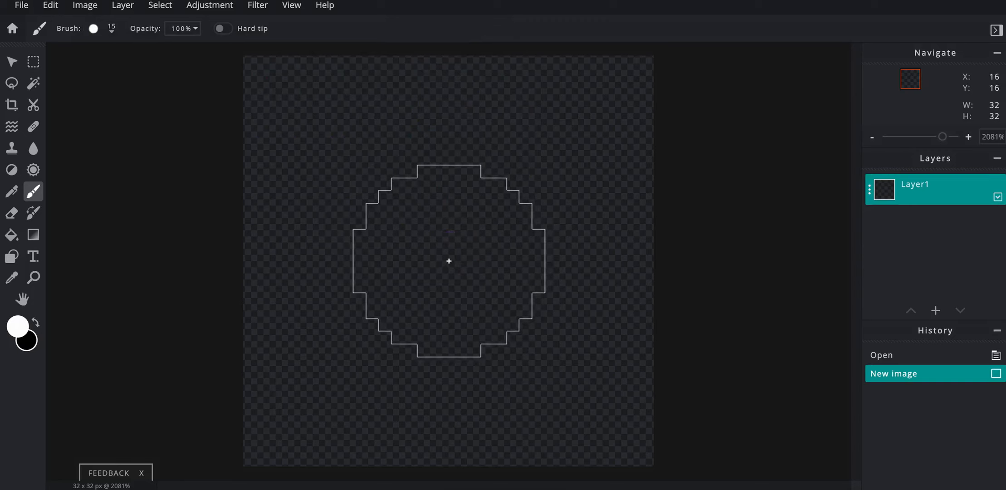
key(bracketleft)
key(bracketright)
key(bracketright)
key(bracketleft)
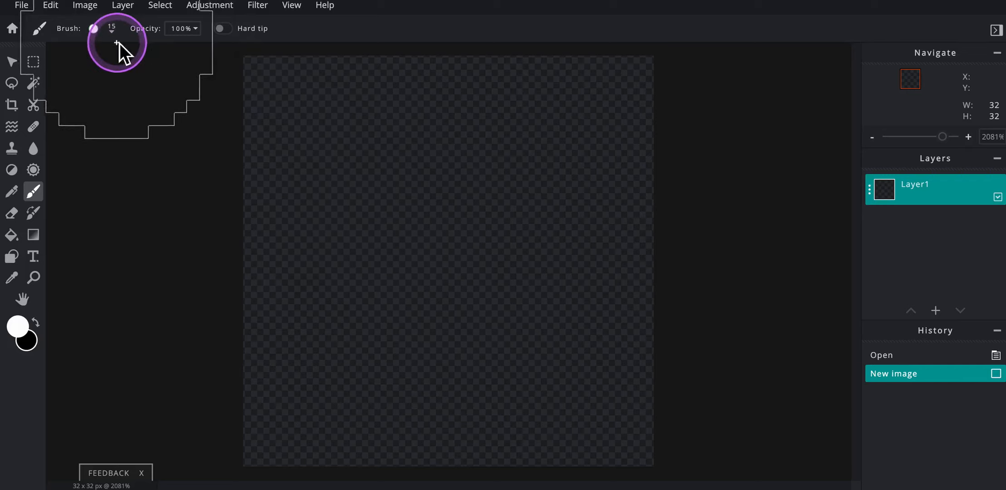
- Try the 20 px and 30 px round brush presets and reduce the brush size to 24 px
click(114, 30)
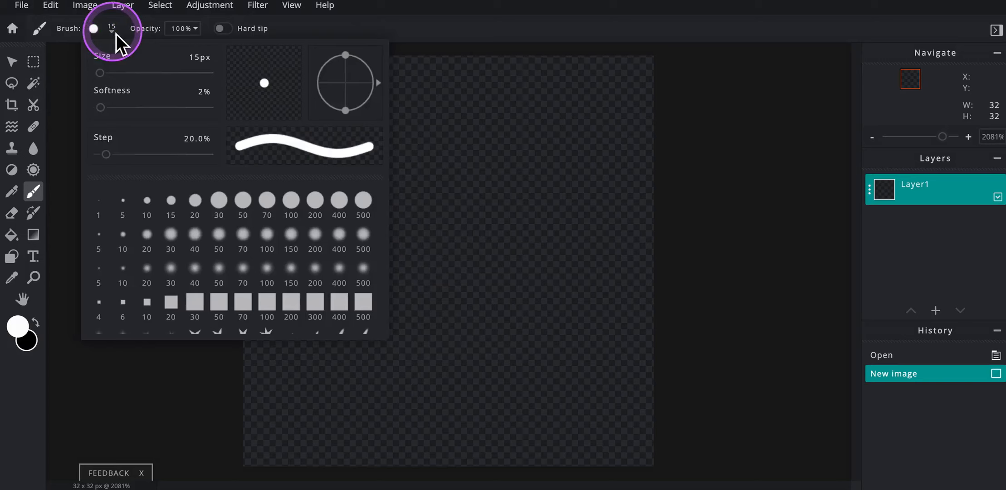
click(195, 201)
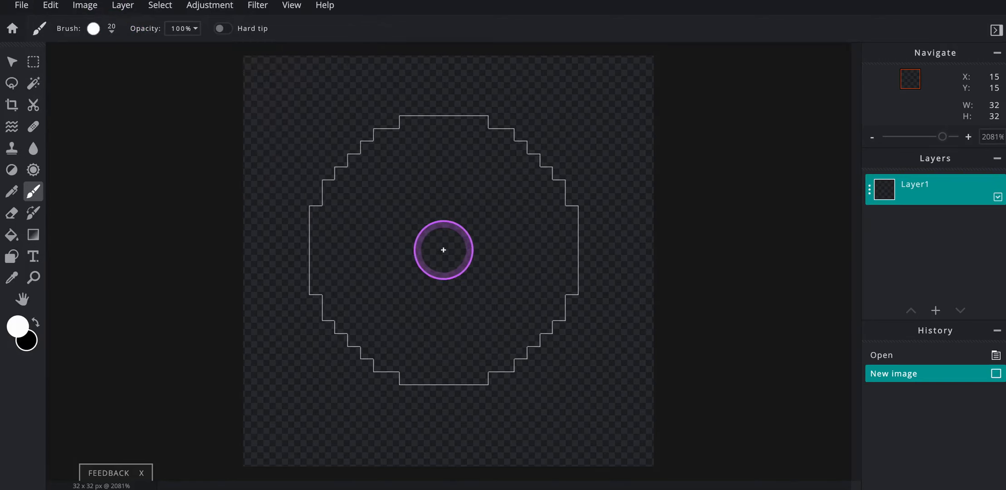
click(111, 29)
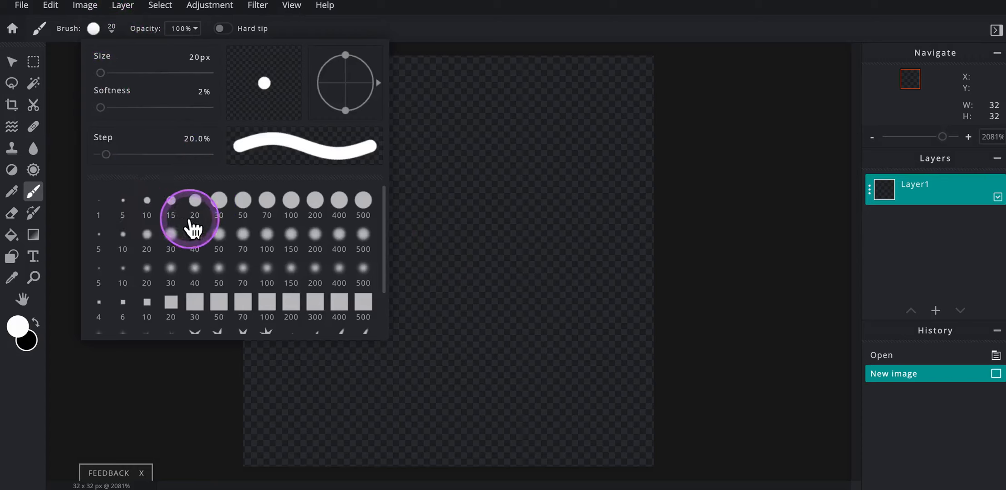
click(219, 200)
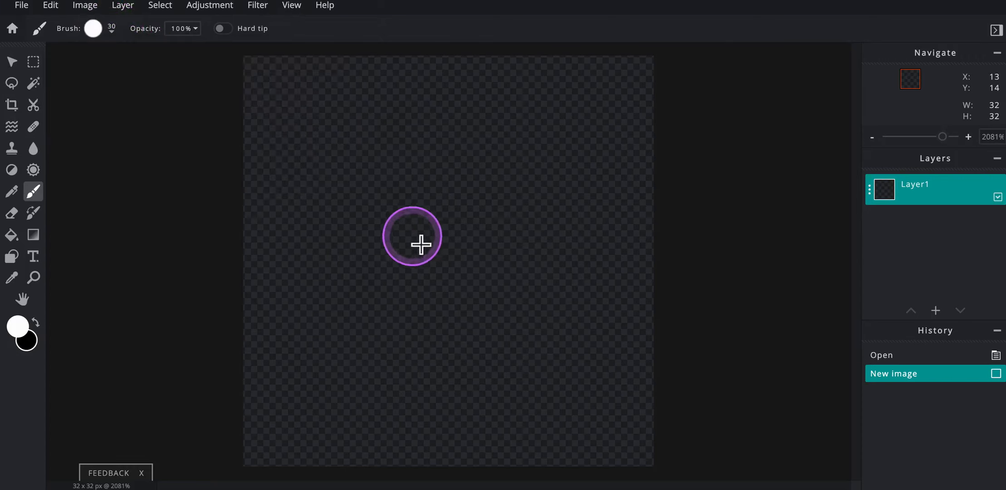
click(111, 31)
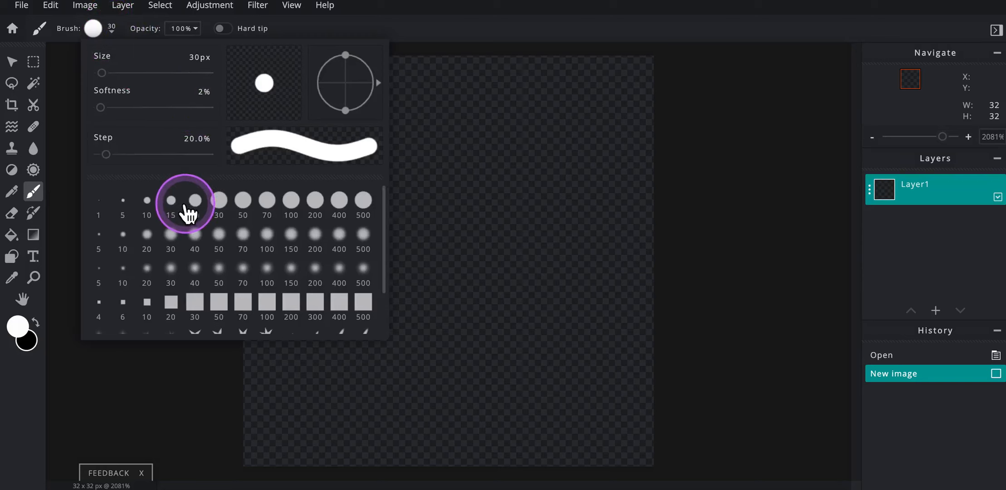
click(101, 73)
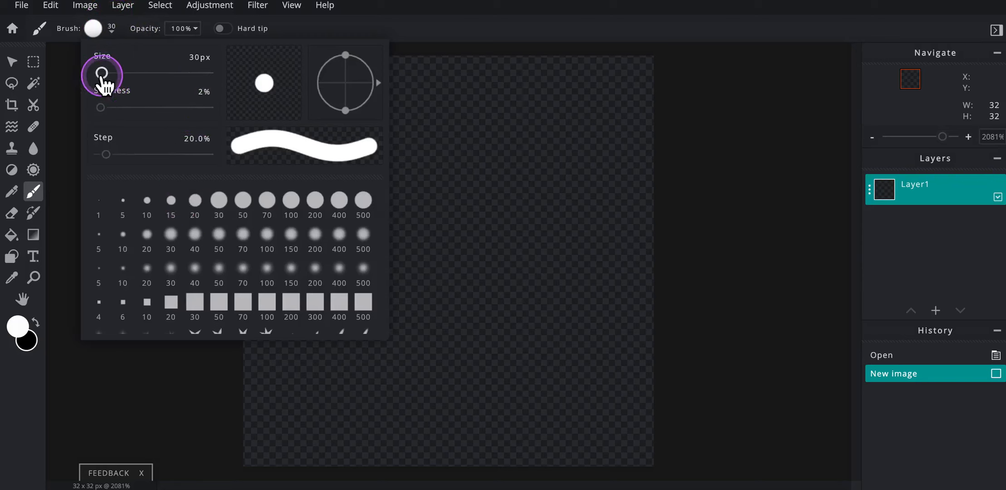
drag(102, 73, 101, 72)
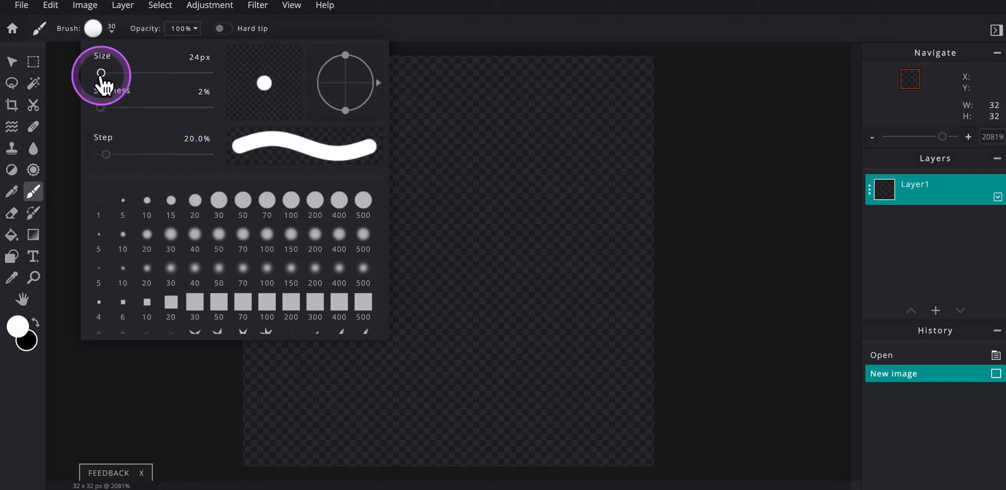
- Reduce the brush to 14 px, paint a single white dab at the canvas centre and undo it
click(469, 202)
key(bracketleft)
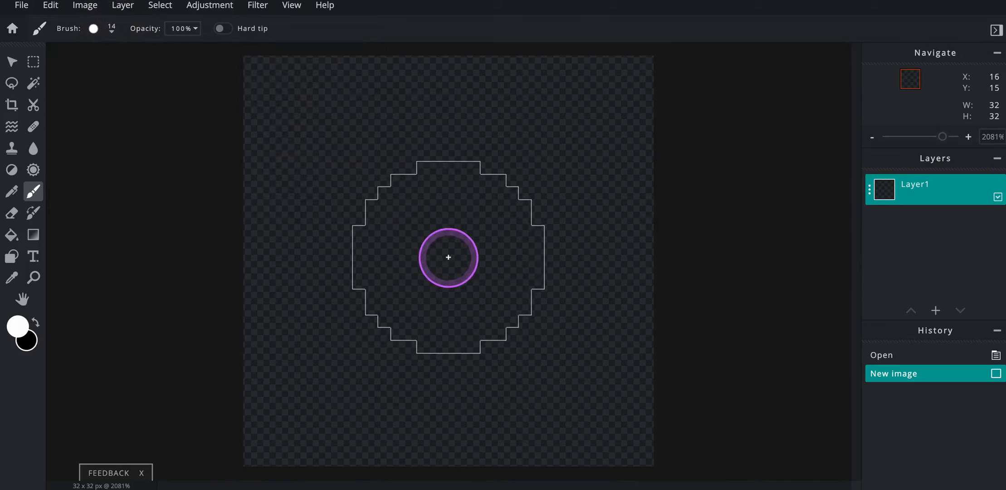
click(449, 258)
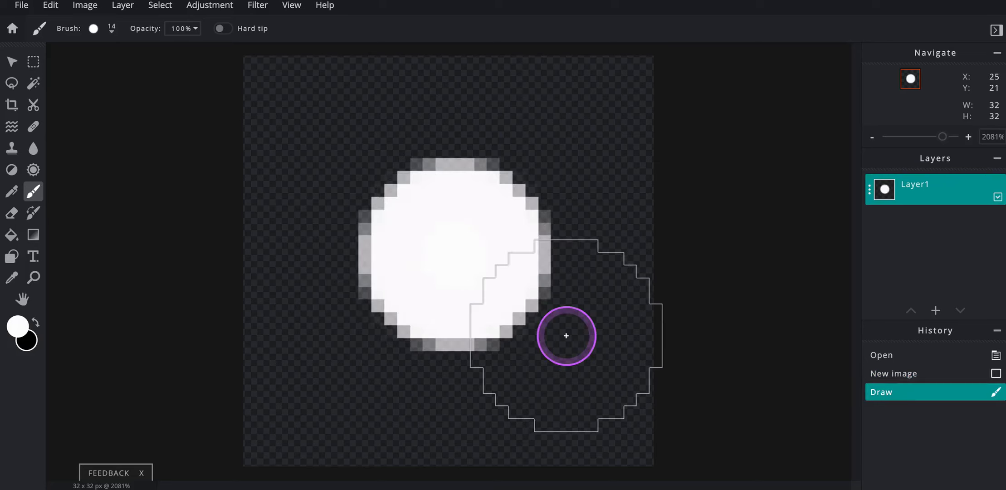
key(ctrl+z)
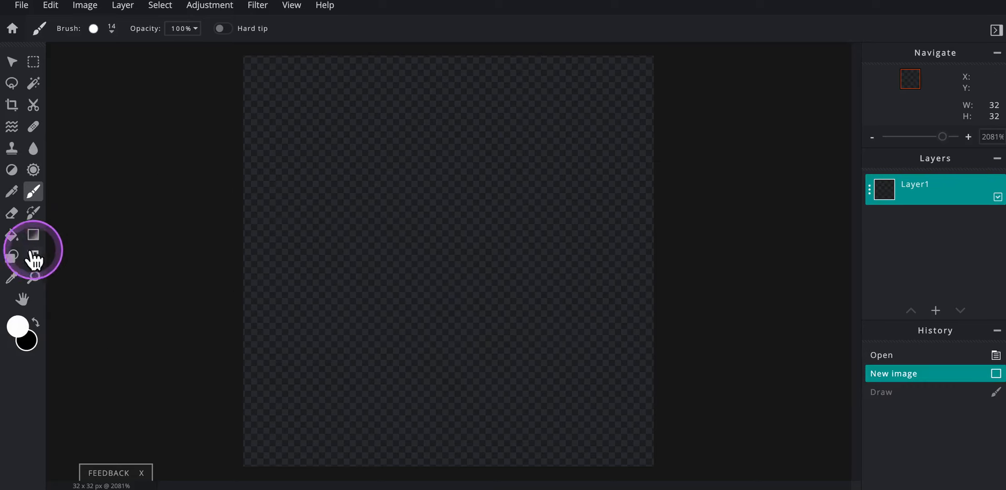
- Try a large white circle with a 2 px stroke, first unfilled and again with a black fill, undoing both
click(12, 256)
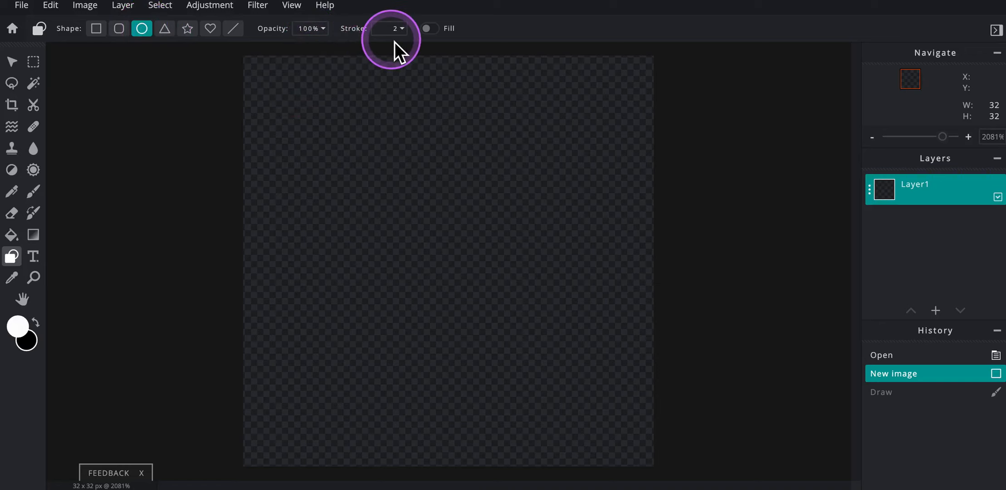
drag(258, 95, 627, 456)
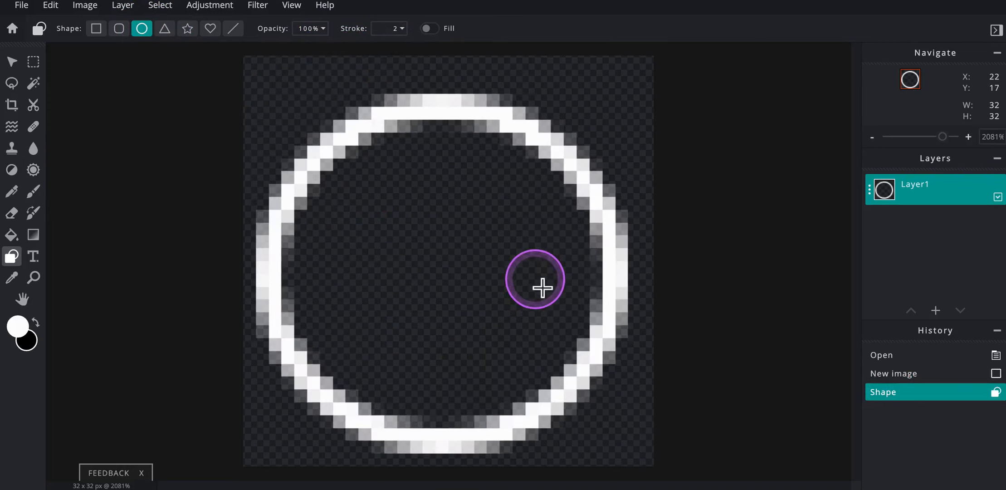
key(ctrl+z)
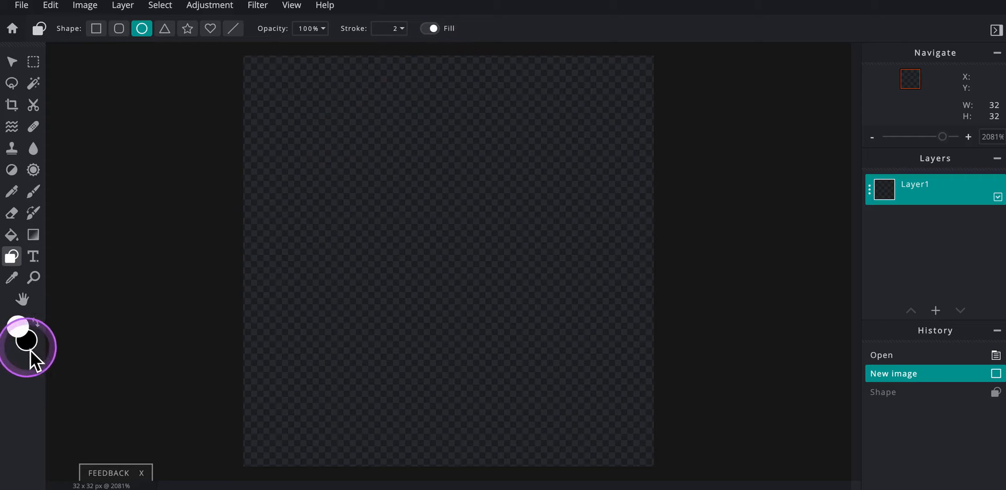
mouse_move(288, 99)
mouse_down()
mouse_move(407, 220)
mouse_move(537, 321)
mouse_move(634, 422)
mouse_move(644, 453)
mouse_up()
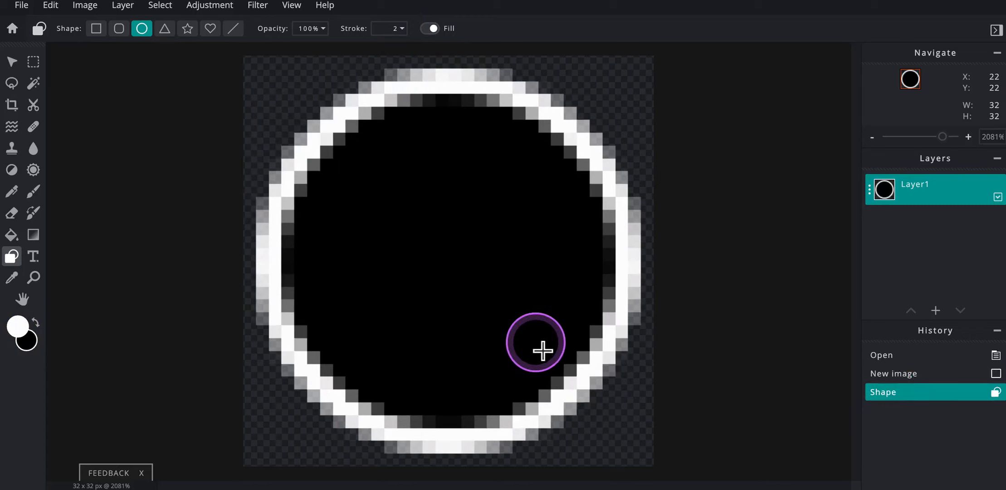
key(ctrl+z)
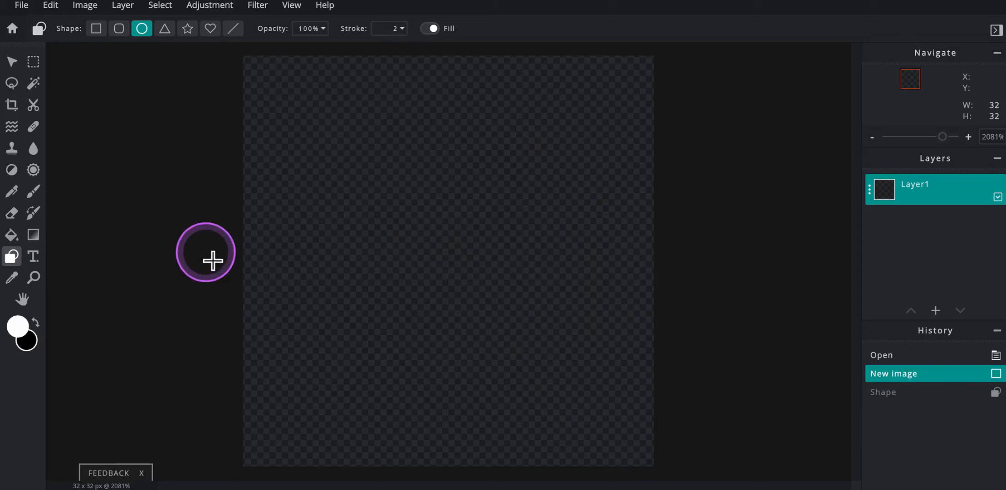
- Draw an unfilled white circle about 30 × 30 px with a 2 px stroke, centred on the canvas
click(430, 29)
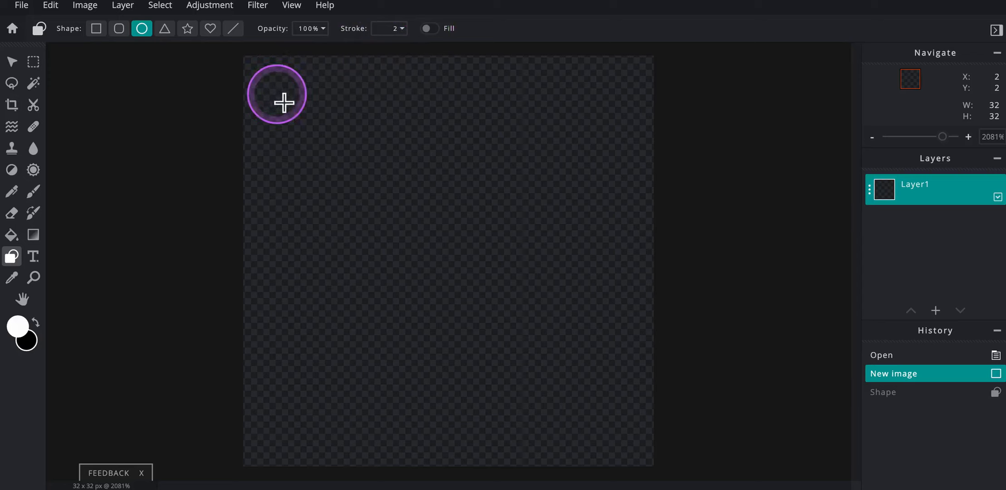
drag(284, 100, 645, 452)
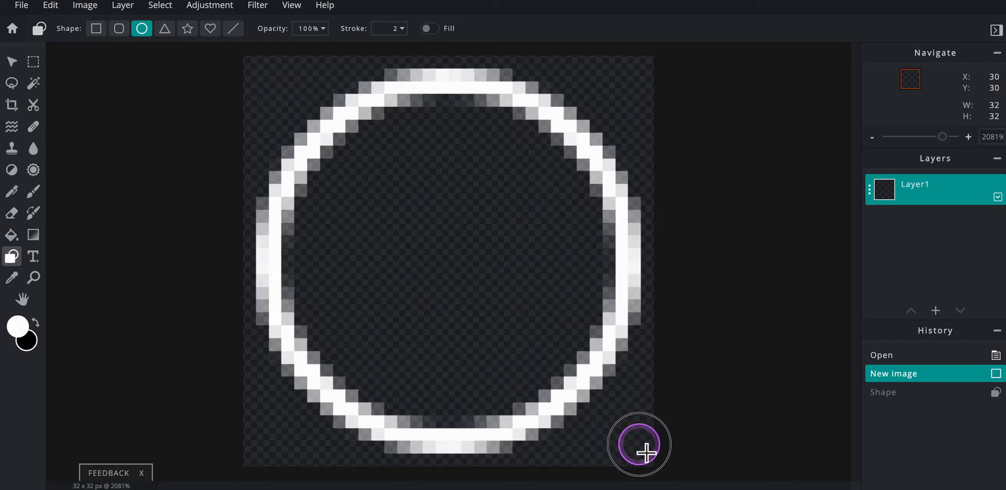
drag(645, 452, 646, 452)
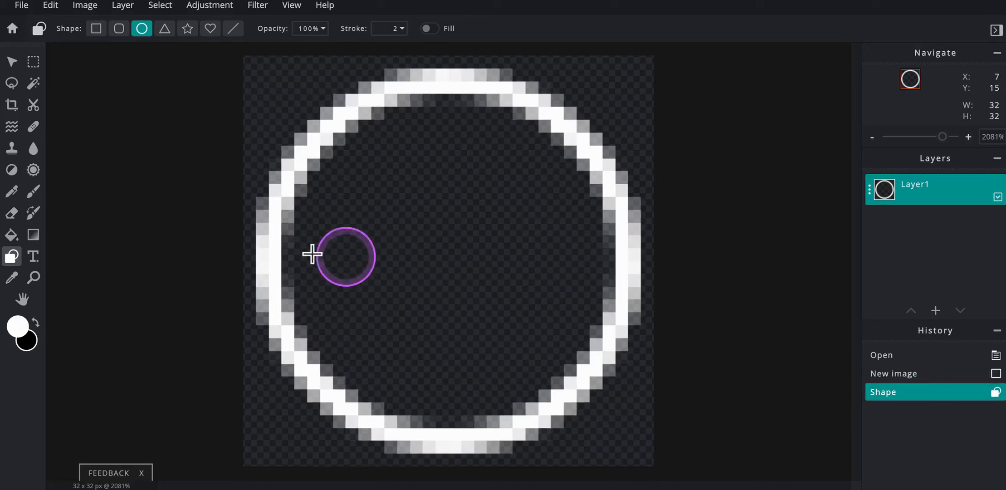
- Resize the circle to 32 × 32 px at left 0, top 0 so it spans the whole canvas
click(12, 63)
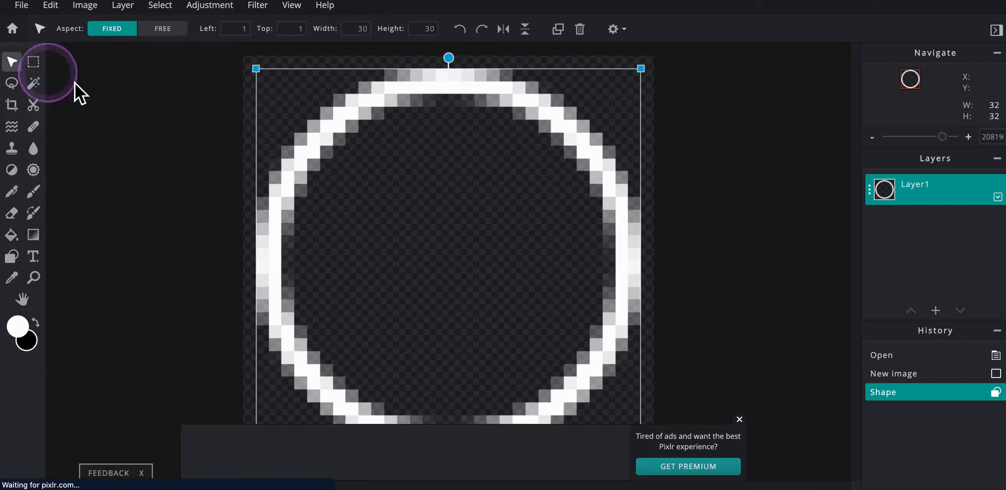
mouse_move(328, 142)
mouse_down()
mouse_move(341, 146)
mouse_move(328, 130)
mouse_move(337, 147)
mouse_up()
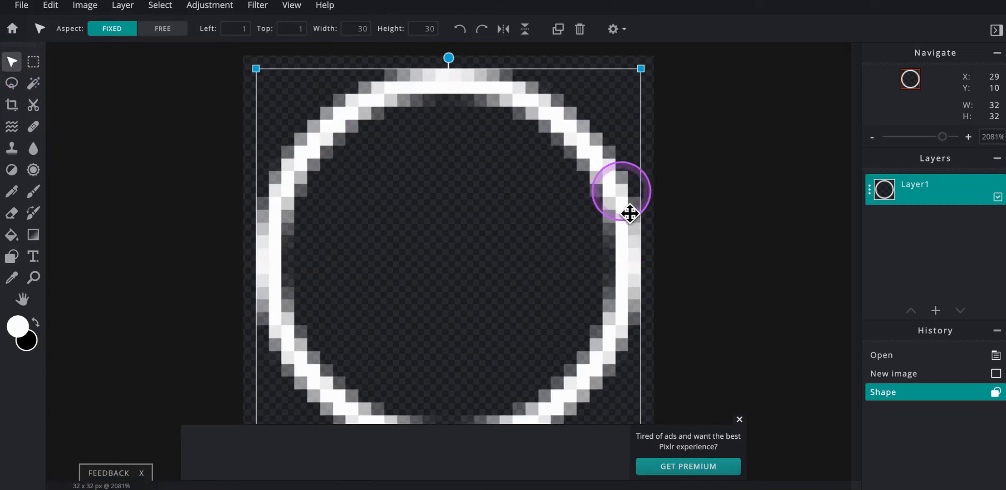
click(740, 419)
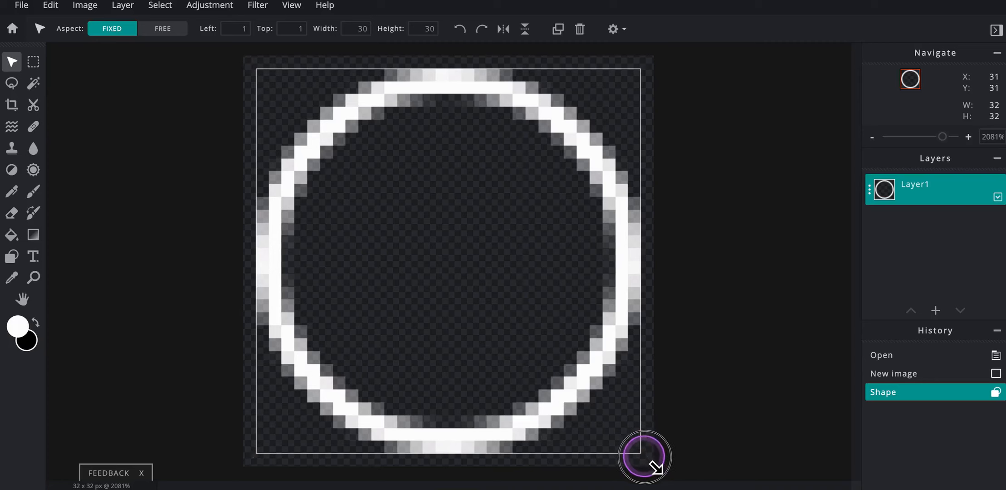
drag(657, 467, 658, 472)
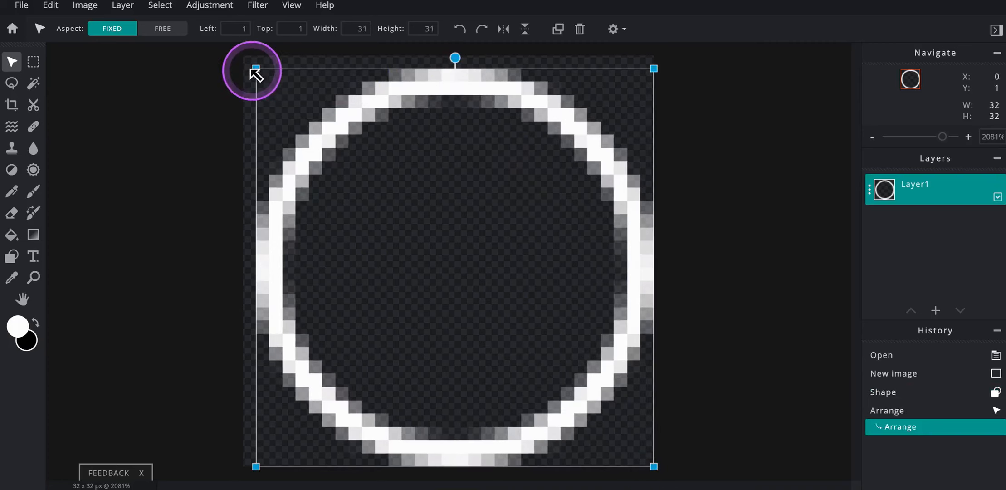
drag(250, 67, 243, 61)
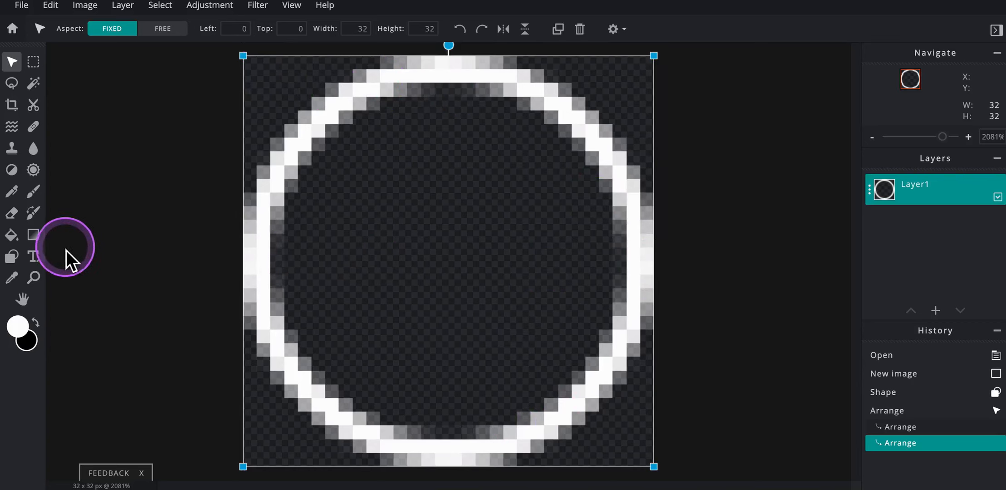
- Fill the circle's interior with white and brush over the dark gaps along its inner edge to make a solid white ball
click(11, 234)
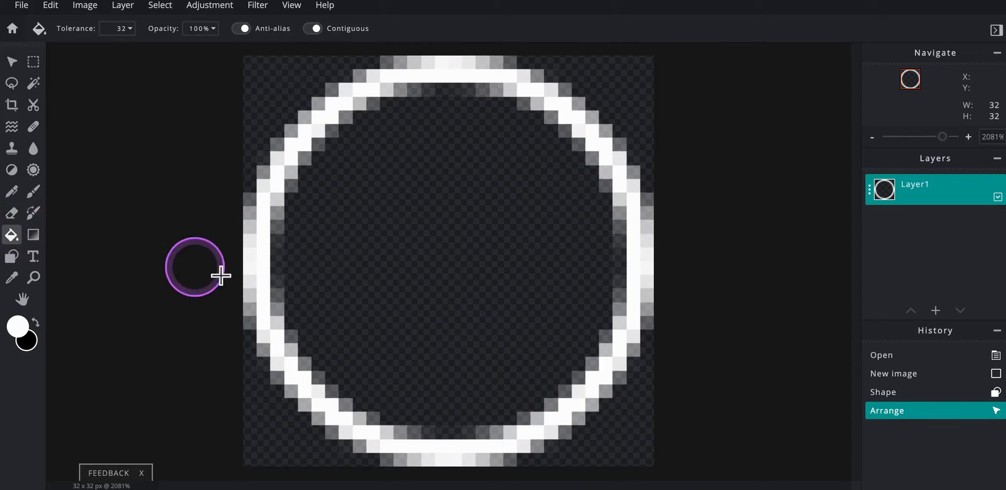
click(410, 260)
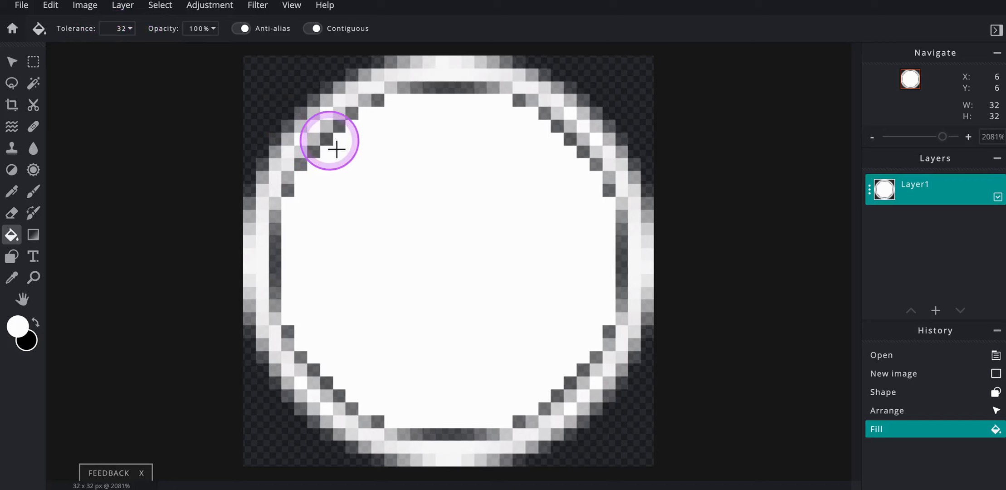
key(b)
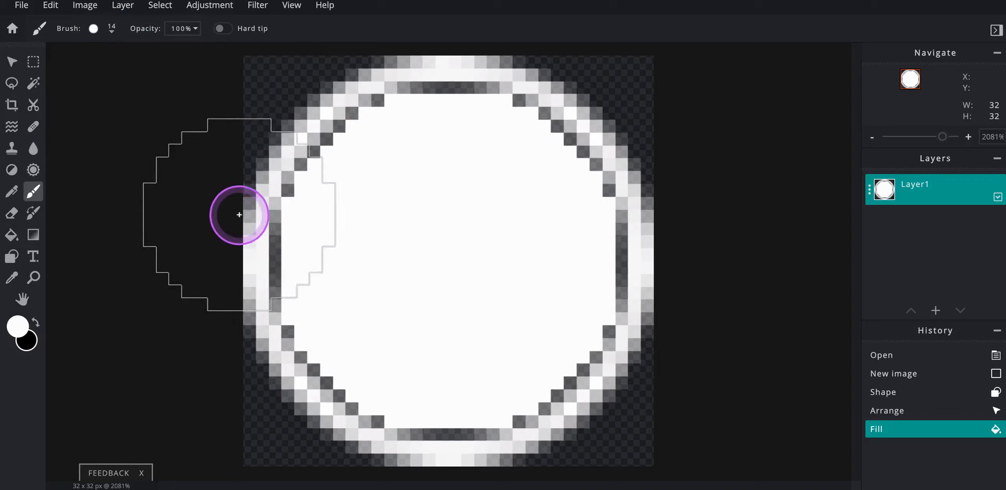
key(bracketleft)
key(bracketleft)
key(bracketleft)
key(bracketleft)
key(bracketleft)
key(bracketleft)
key(bracketleft)
key(bracketleft)
key(bracketleft)
key(bracketleft)
key(bracketleft)
key(bracketleft)
key(bracketleft)
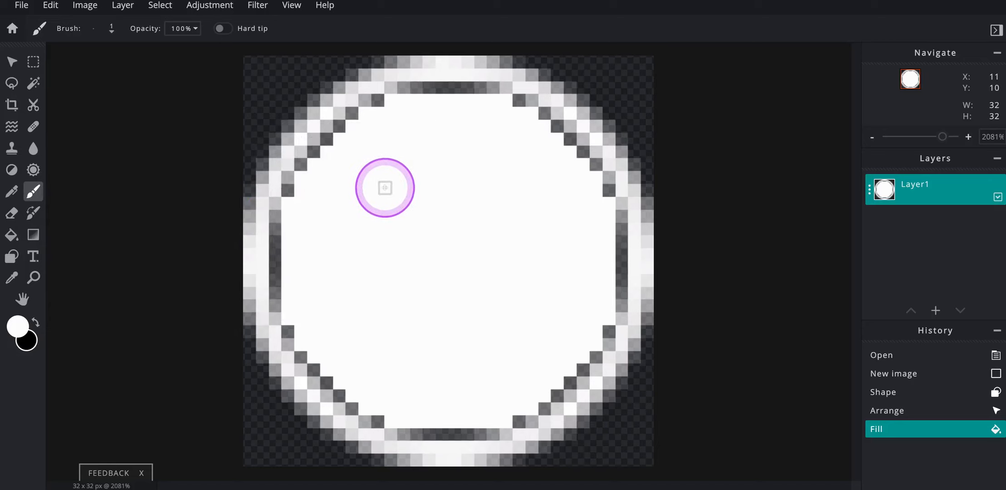
mouse_move(395, 161)
mouse_down()
mouse_move(476, 138)
mouse_move(517, 162)
mouse_move(570, 221)
mouse_move(578, 252)
mouse_move(560, 186)
mouse_move(572, 319)
mouse_move(553, 364)
mouse_move(457, 397)
mouse_move(378, 365)
mouse_move(354, 330)
mouse_move(342, 276)
mouse_move(338, 298)
mouse_up()
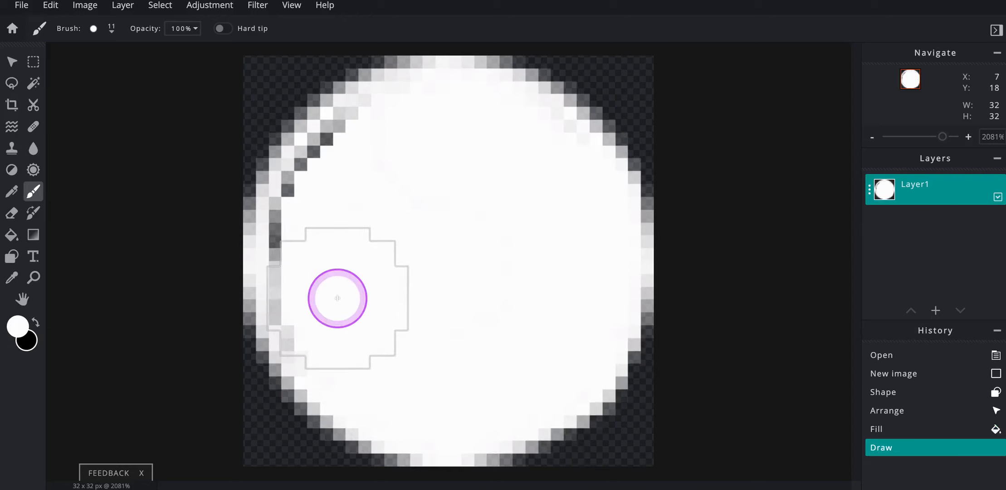
key(bracketleft)
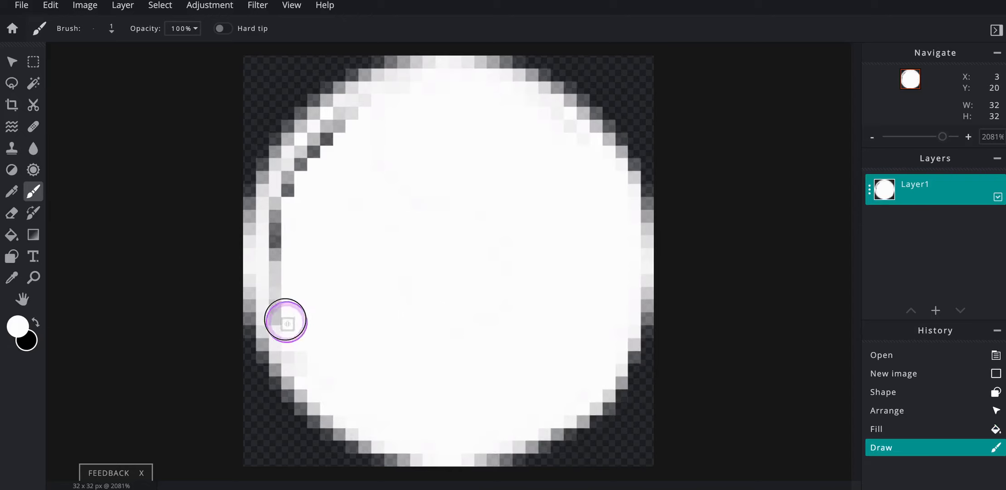
mouse_move(275, 287)
mouse_down()
mouse_move(279, 213)
mouse_move(312, 160)
mouse_move(365, 113)
mouse_move(341, 113)
mouse_move(281, 199)
mouse_up()
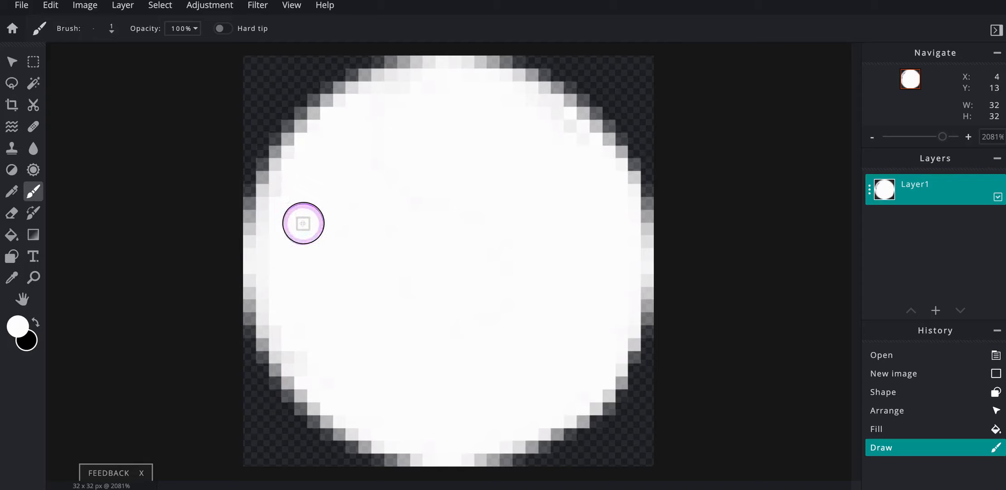
drag(339, 197, 402, 209)
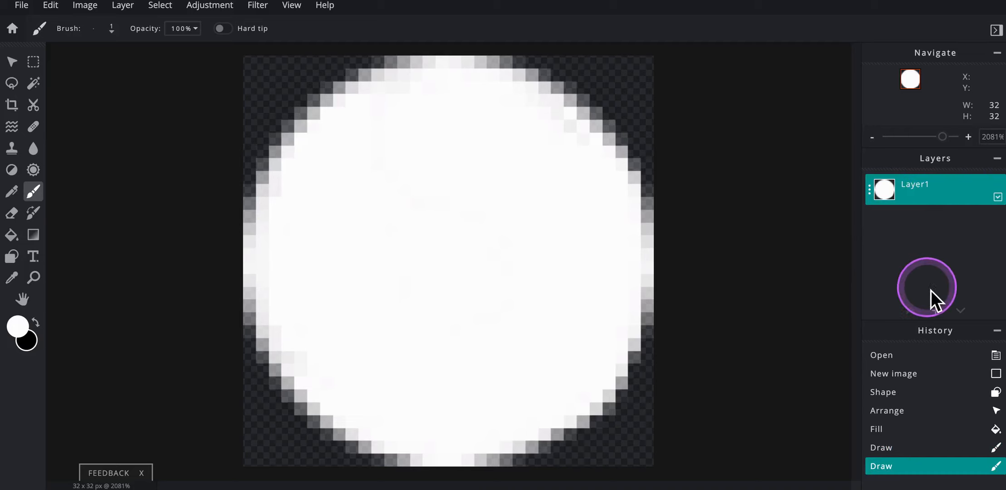
- Add a new layer above the white ball and set the foreground colour to red #FF0004
click(936, 311)
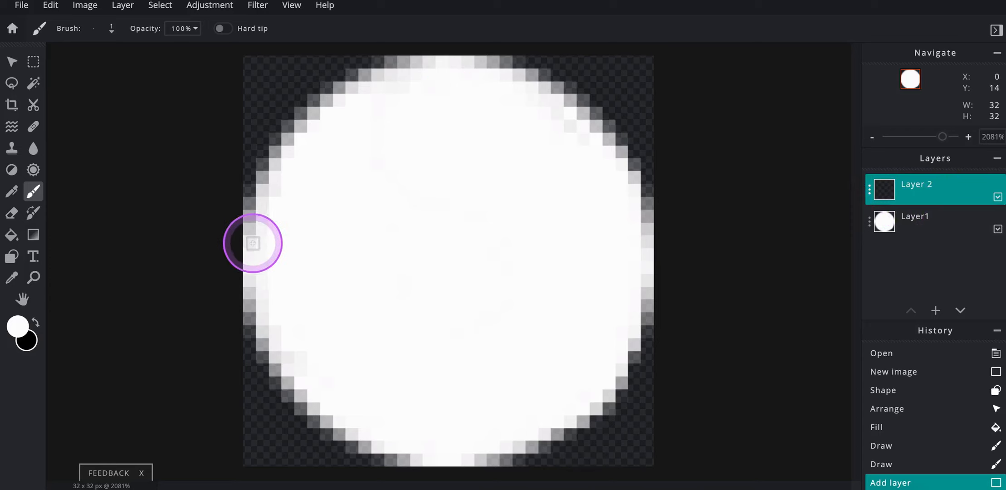
click(19, 328)
mouse_move(535, 179)
mouse_down()
mouse_move(538, 171)
mouse_move(517, 168)
mouse_move(526, 171)
mouse_up()
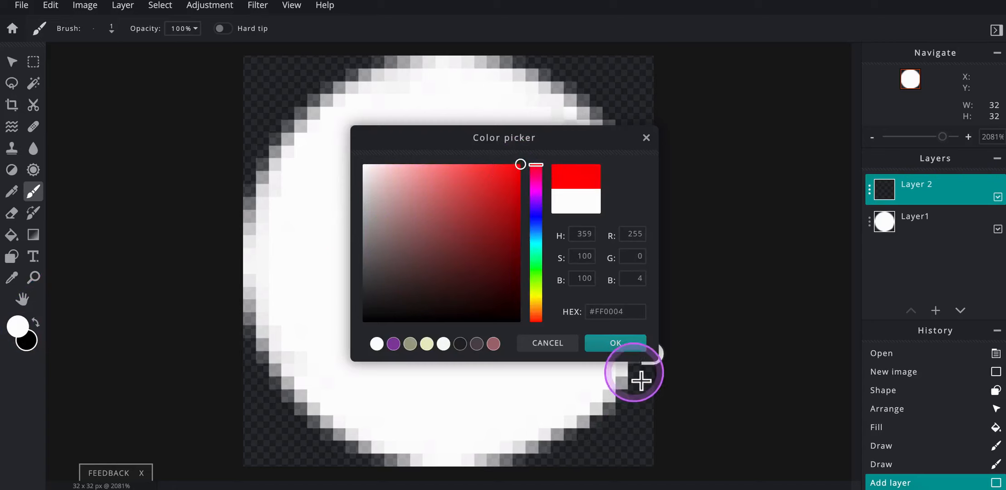
click(616, 343)
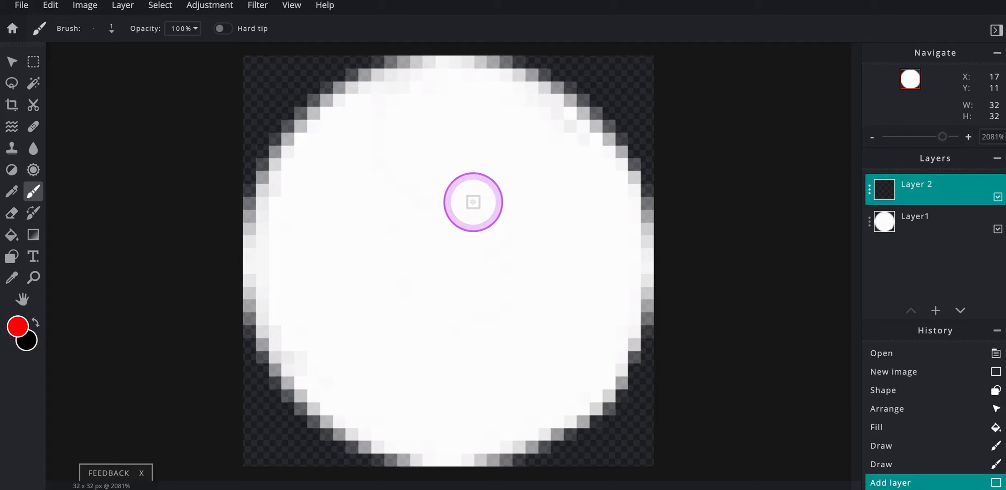
- Draw a vertical red line with a 2 px stroke through the ball's centre, spanning the full canvas height
click(14, 259)
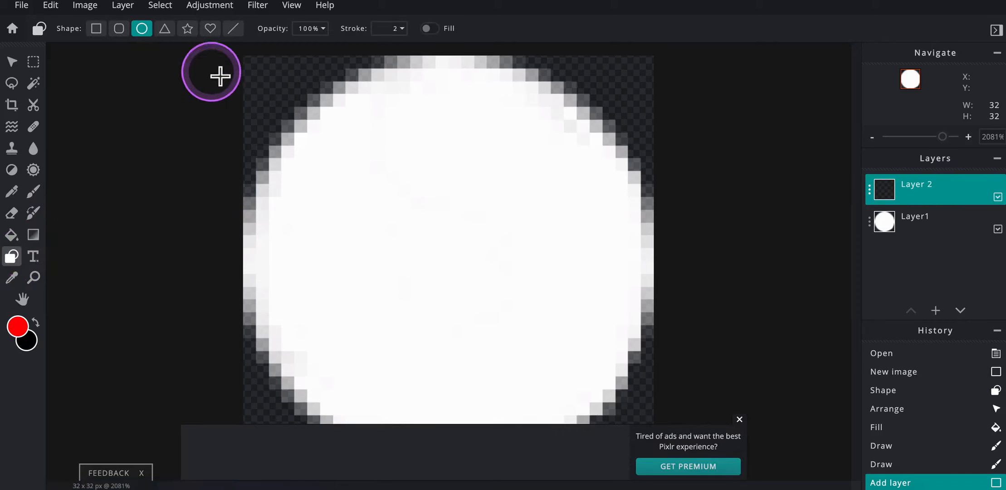
click(235, 31)
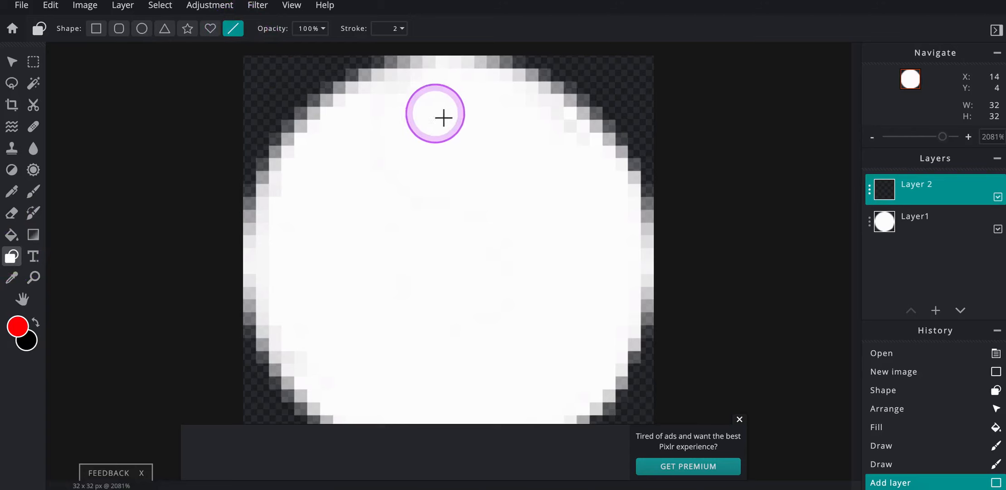
click(740, 419)
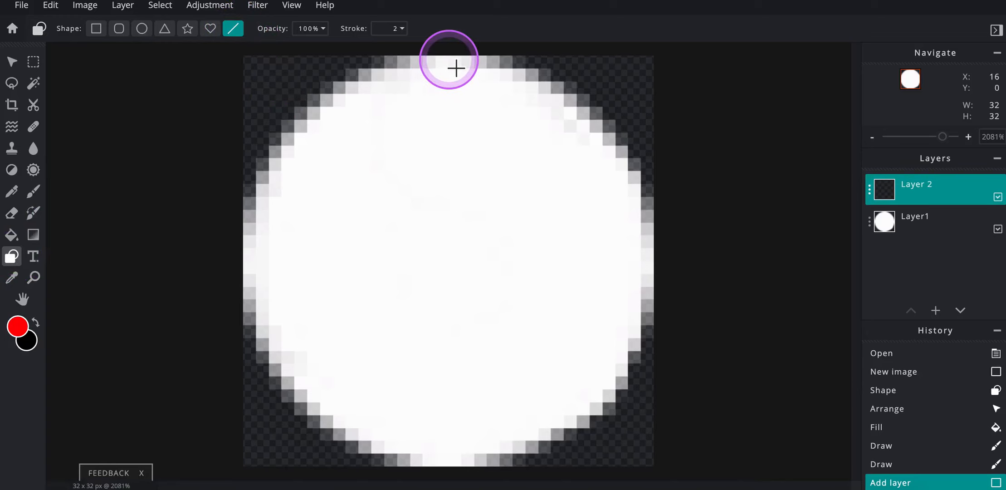
drag(456, 68, 462, 466)
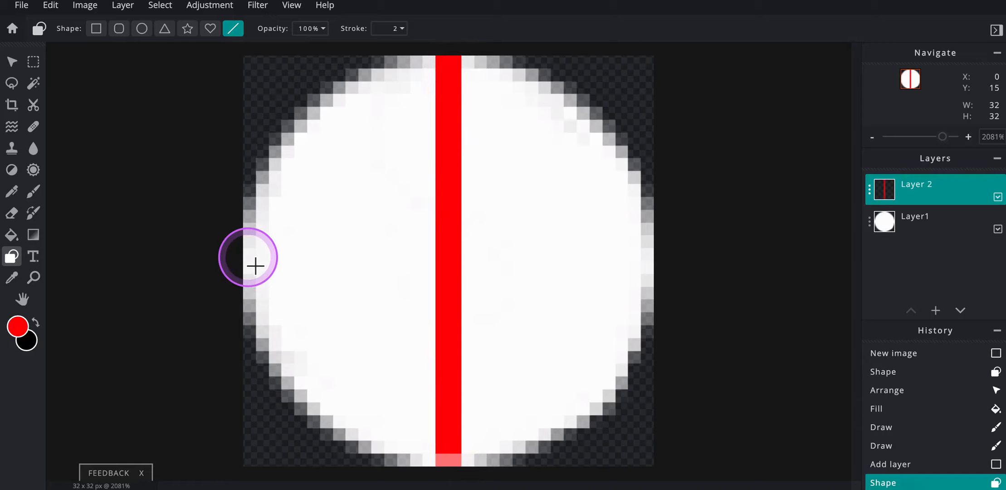
- Try a horizontal red line with a 2 px stroke across the ball's middle twice, undoing each attempt
drag(255, 265, 664, 264)
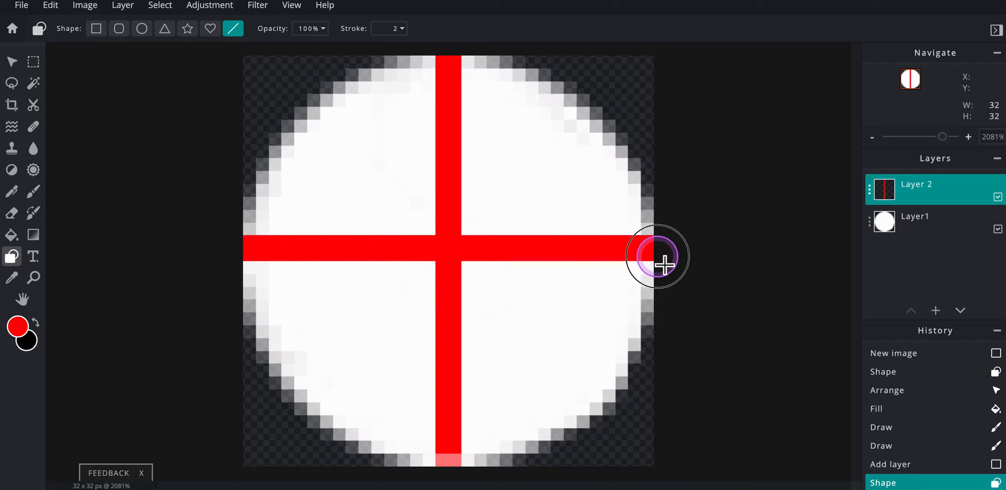
drag(664, 264, 665, 264)
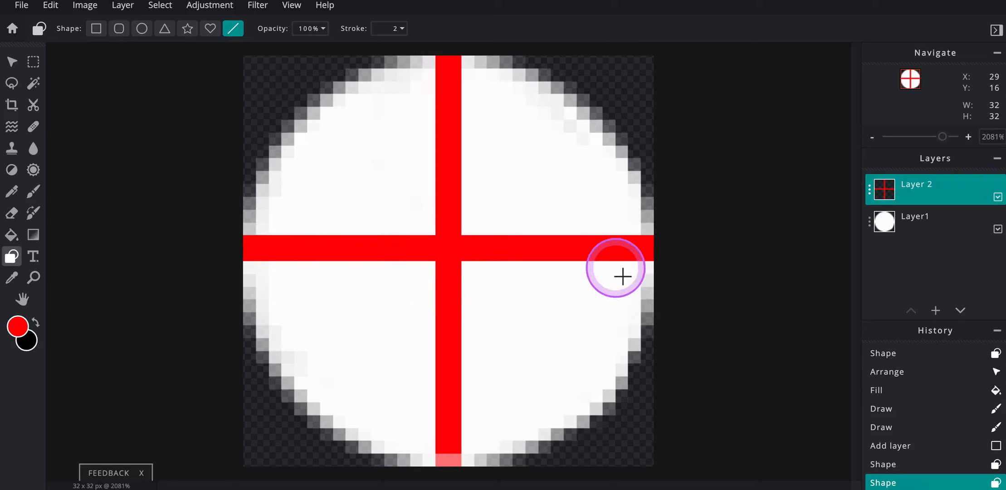
key(ctrl+z)
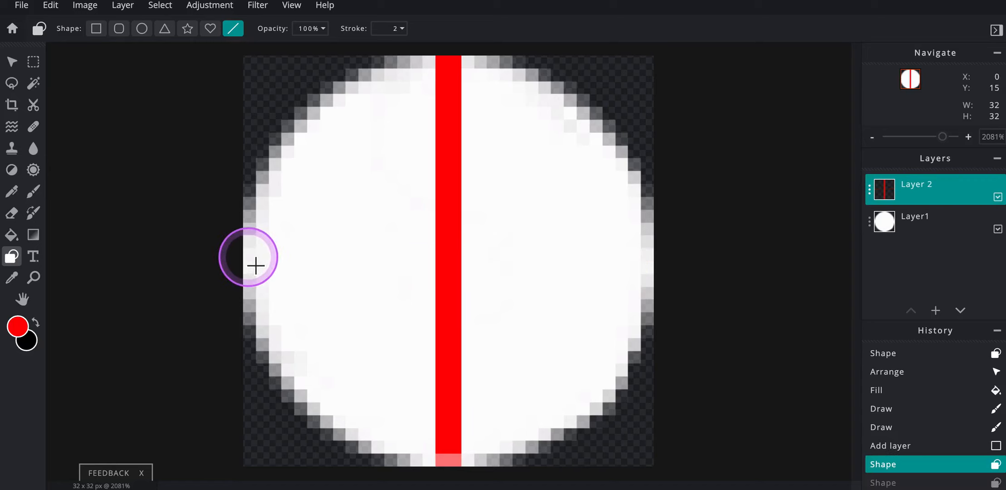
drag(255, 265, 648, 262)
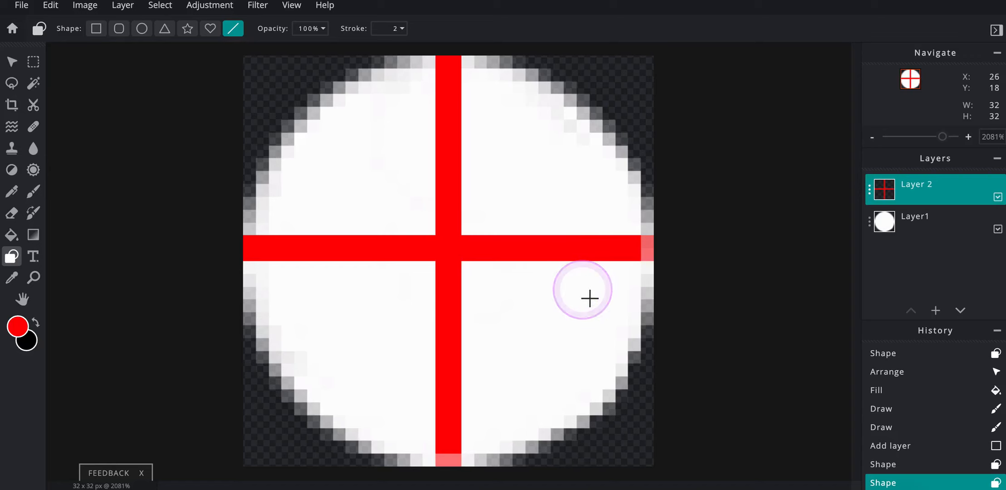
key(ctrl+z)
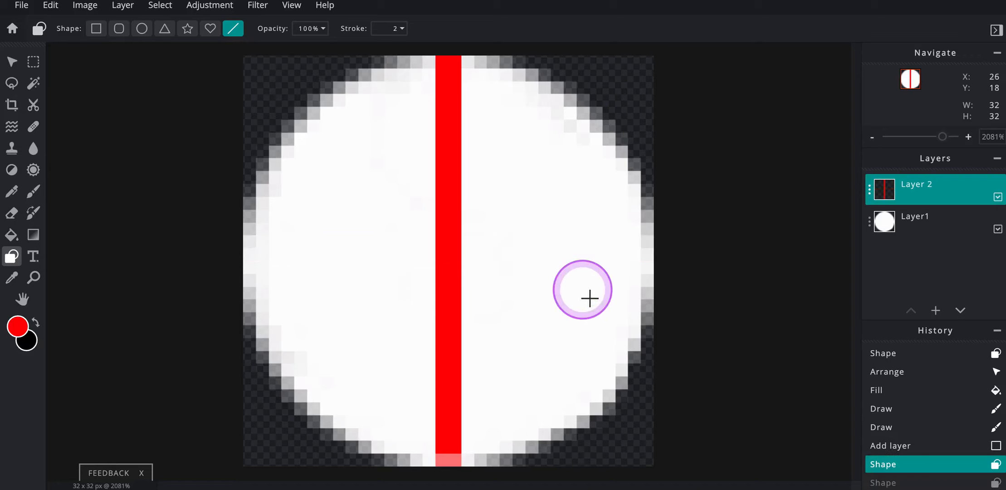
- Set the line stroke to 1 px and draw a horizontal red line across the ball's middle, spanning the full canvas width
scroll(590, 299, down, 1)
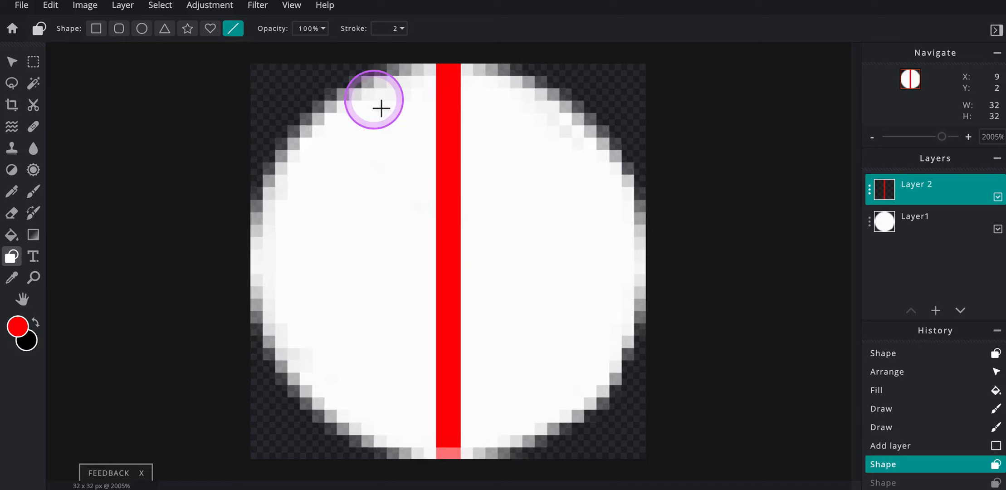
click(402, 30)
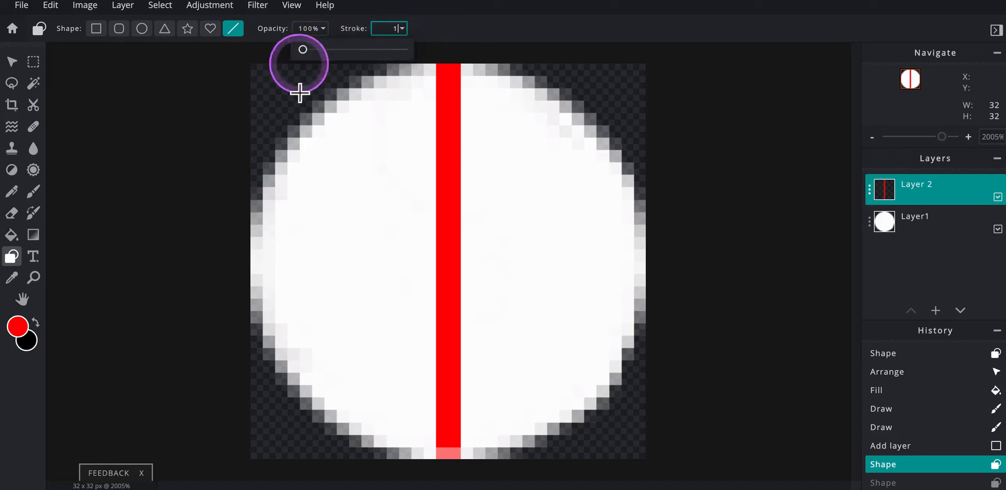
drag(261, 273, 644, 275)
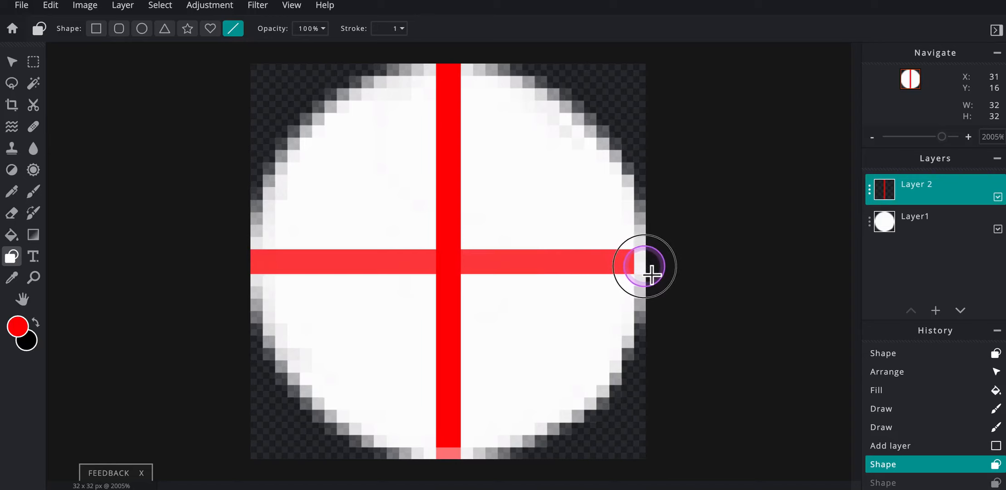
drag(653, 273, 653, 272)
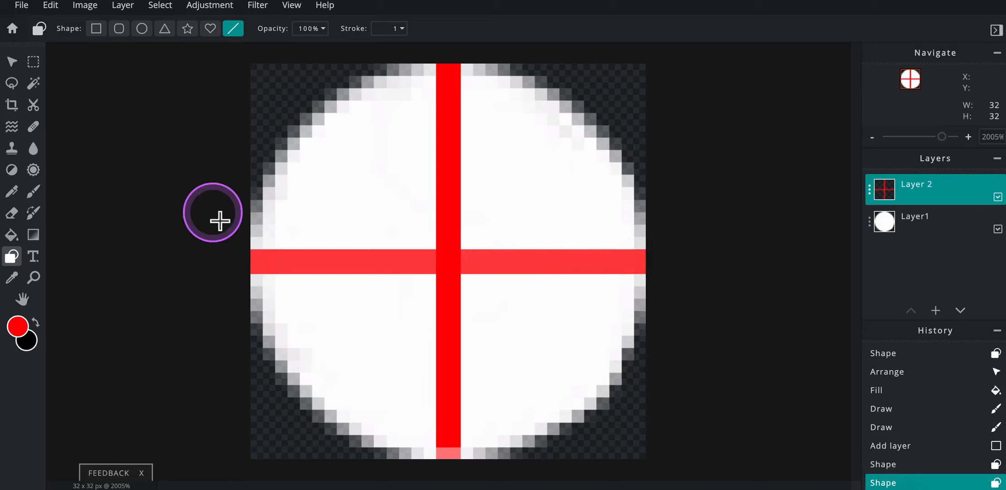
- Paint the ball's upper-right quadrant red with a 5 px brush
click(36, 191)
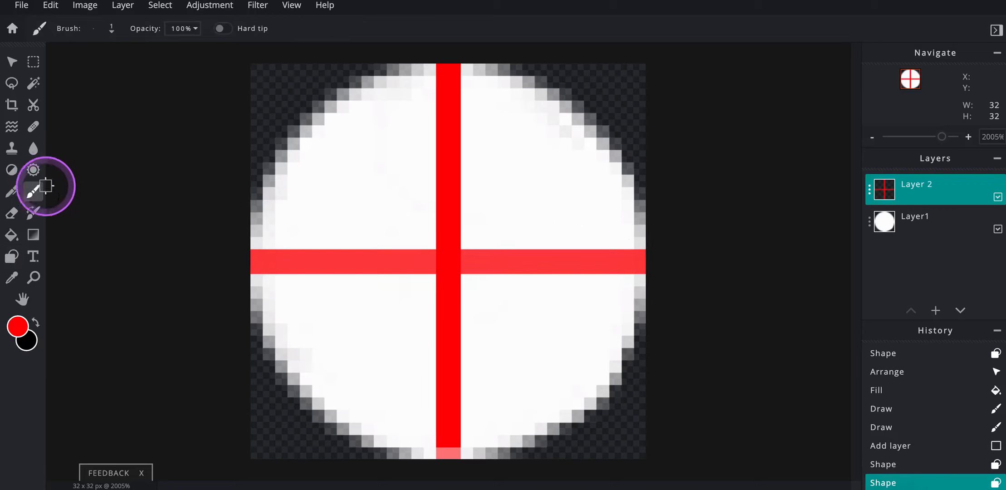
click(100, 30)
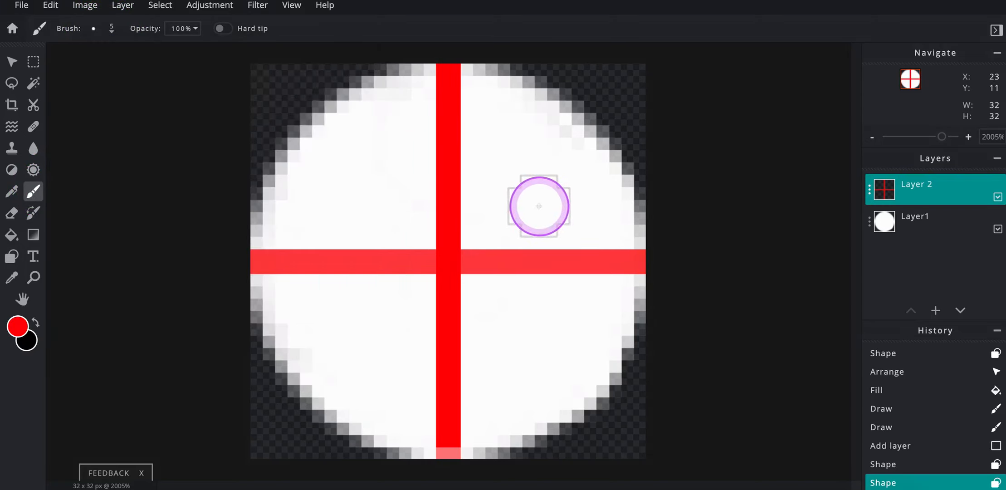
mouse_move(516, 218)
mouse_down()
mouse_move(497, 213)
mouse_move(472, 229)
mouse_move(493, 172)
mouse_move(485, 132)
mouse_move(494, 160)
mouse_move(529, 156)
mouse_move(543, 231)
mouse_move(587, 224)
mouse_move(555, 173)
mouse_up()
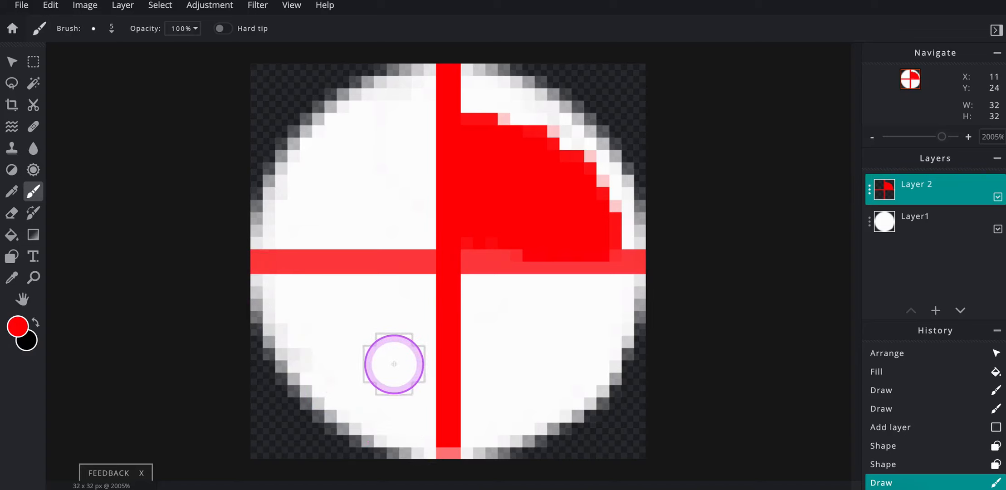
- Trace the rim of the ball's lower-left quadrant in red with a 2 px brush and fill that quadrant with red
key(bracketleft)
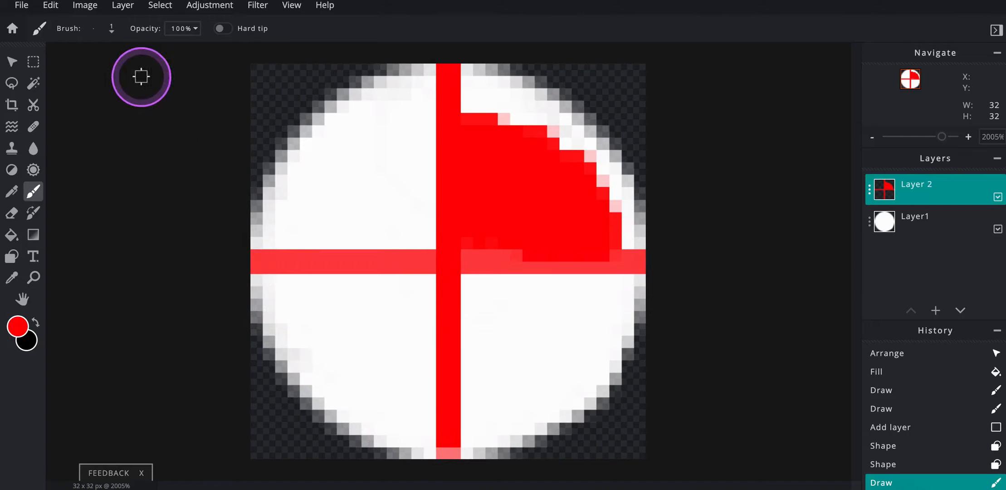
click(111, 28)
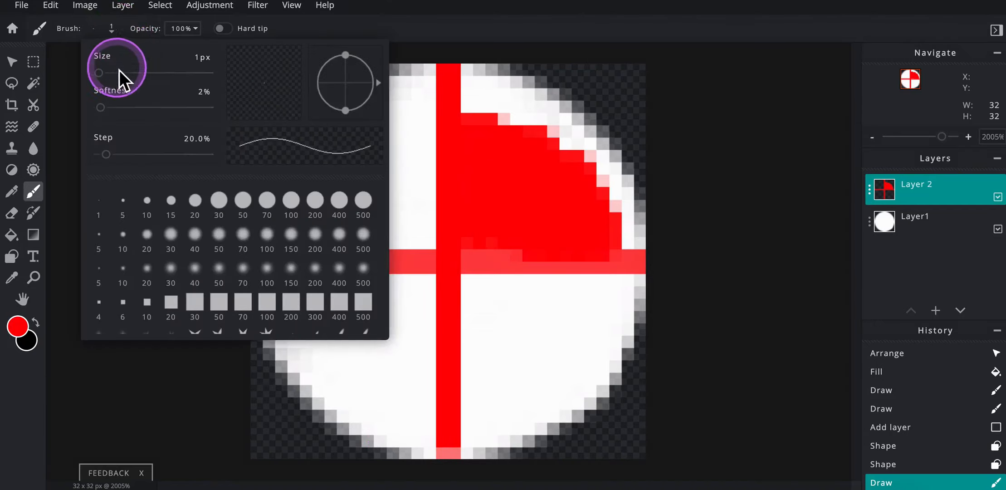
drag(99, 73, 98, 72)
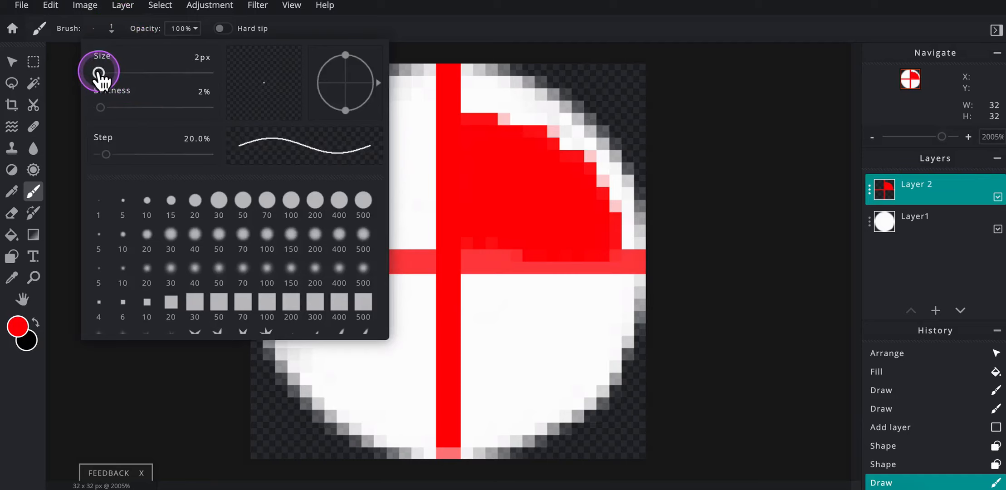
click(418, 40)
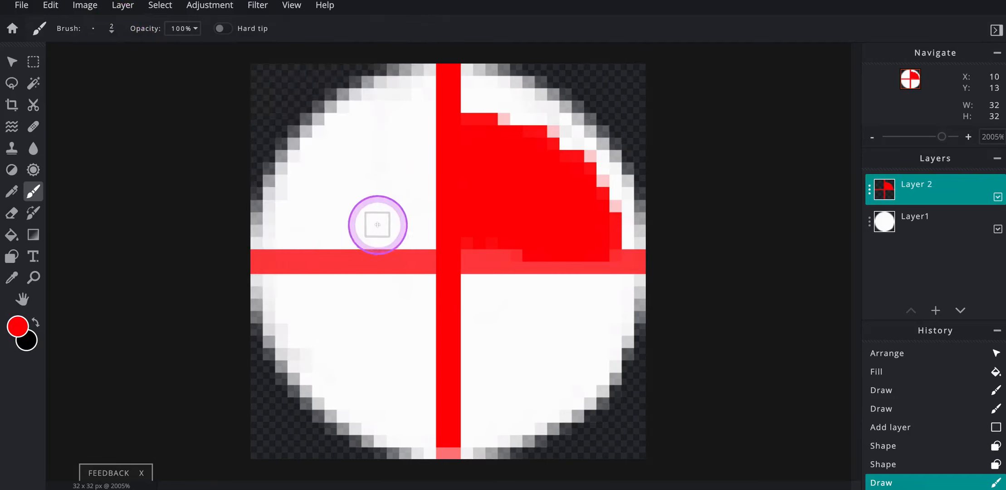
mouse_move(260, 268)
mouse_down()
mouse_move(281, 347)
mouse_move(315, 398)
mouse_move(373, 441)
mouse_move(438, 450)
mouse_up()
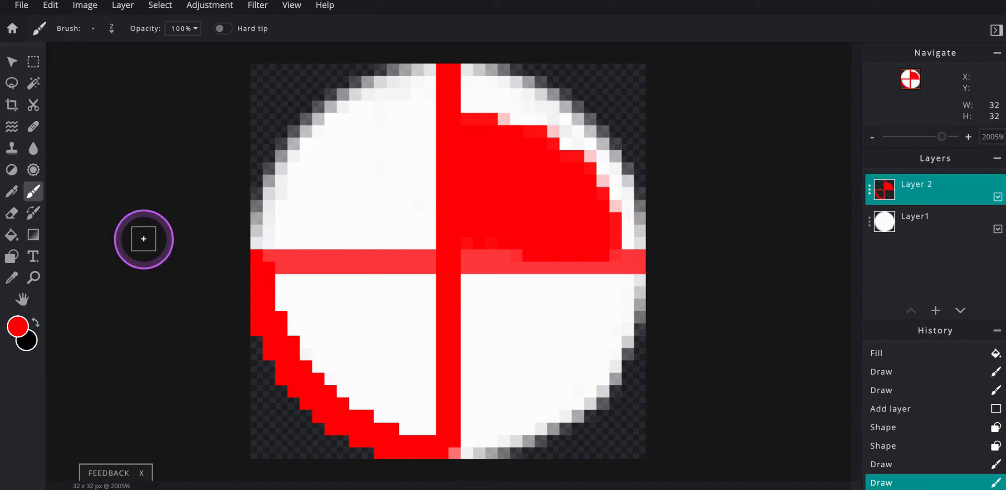
click(12, 235)
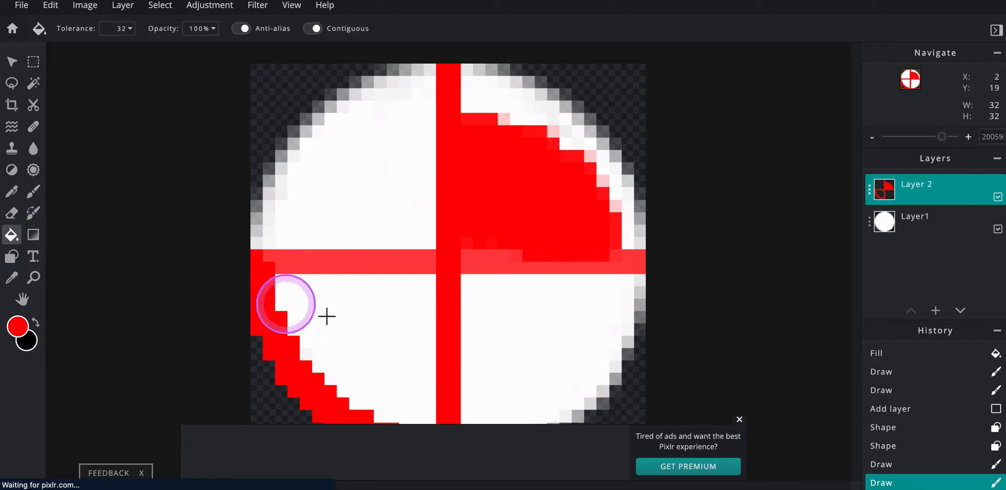
click(340, 318)
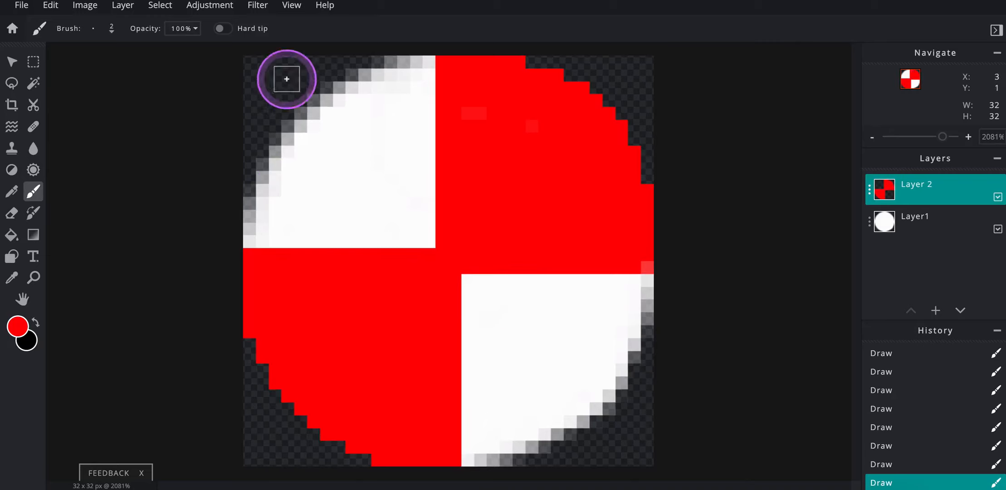
- Download the ball image as an editable PXD project file named Pong Ball
click(291, 10)
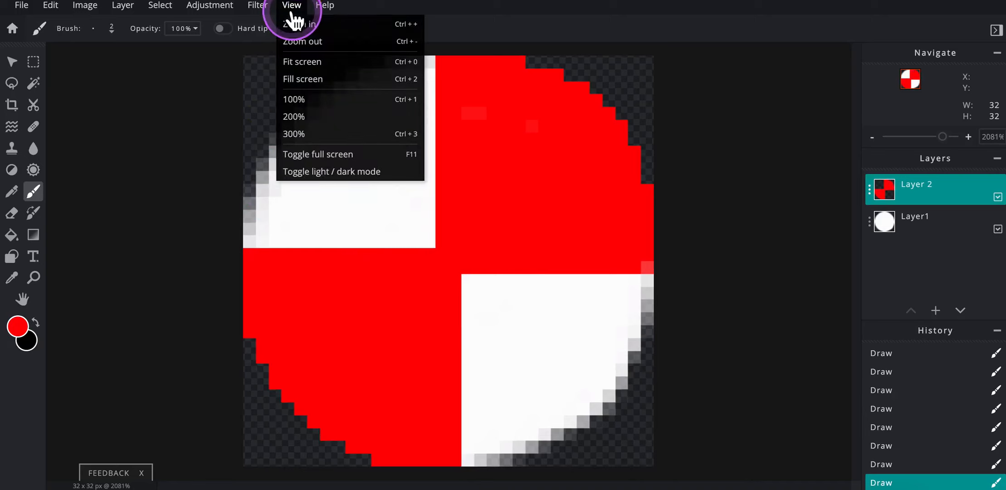
click(300, 63)
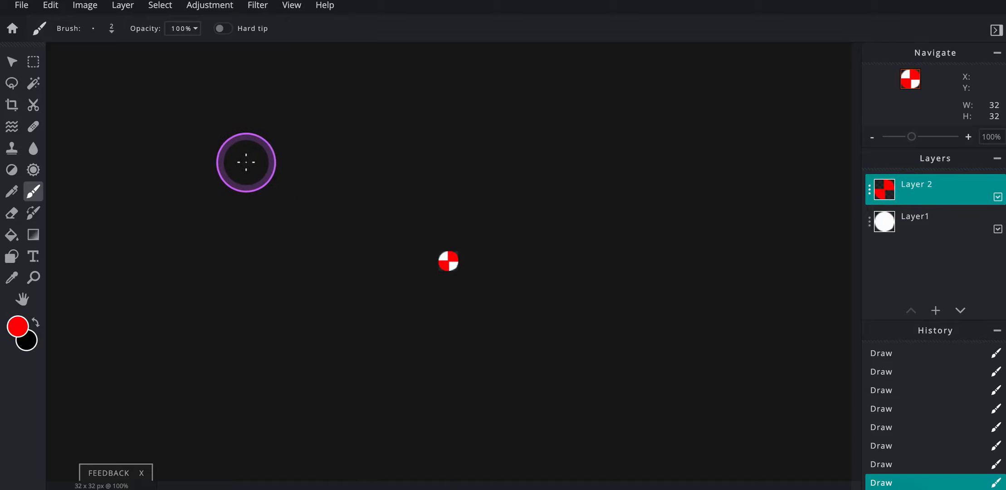
click(22, 9)
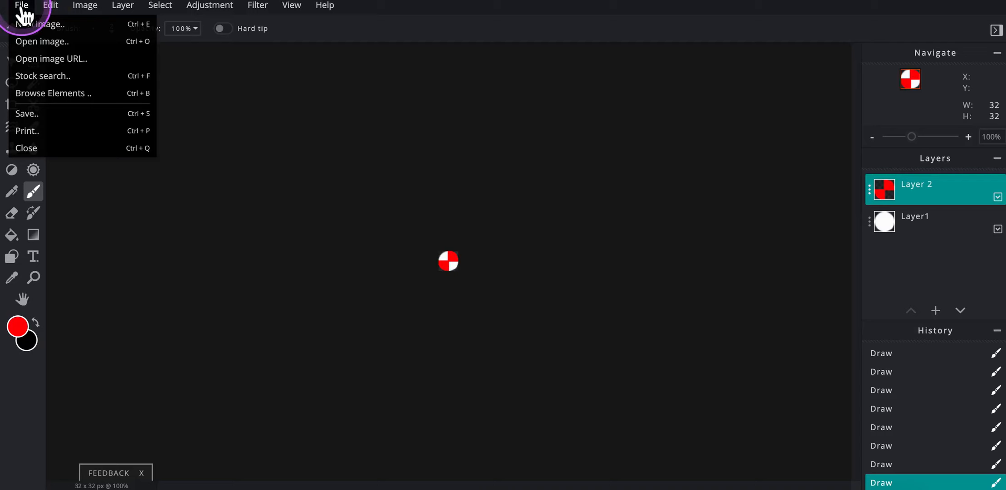
click(27, 117)
click(464, 210)
click(548, 199)
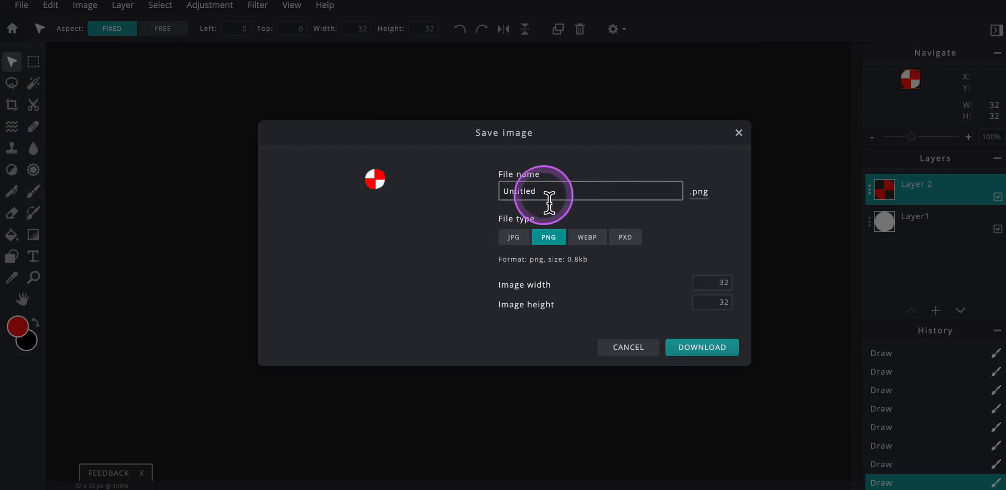
drag(551, 199, 480, 193)
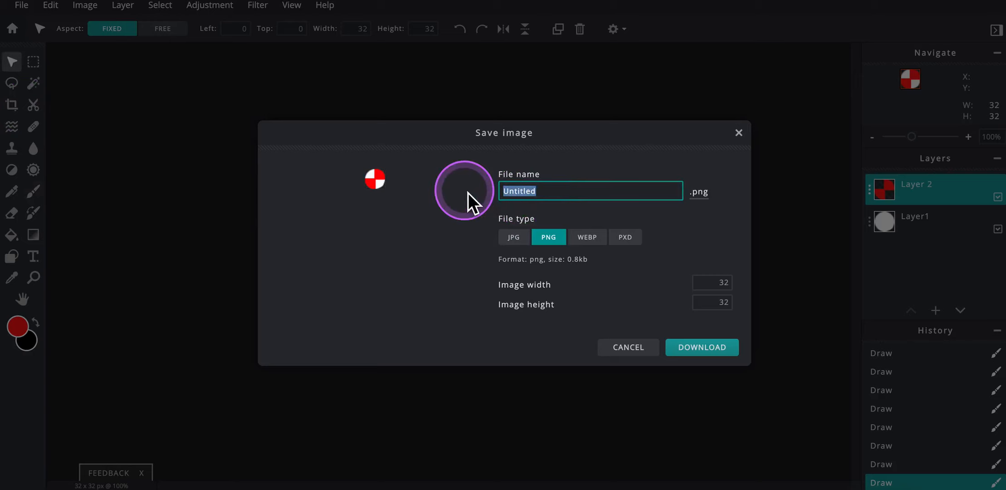
text(Pong)
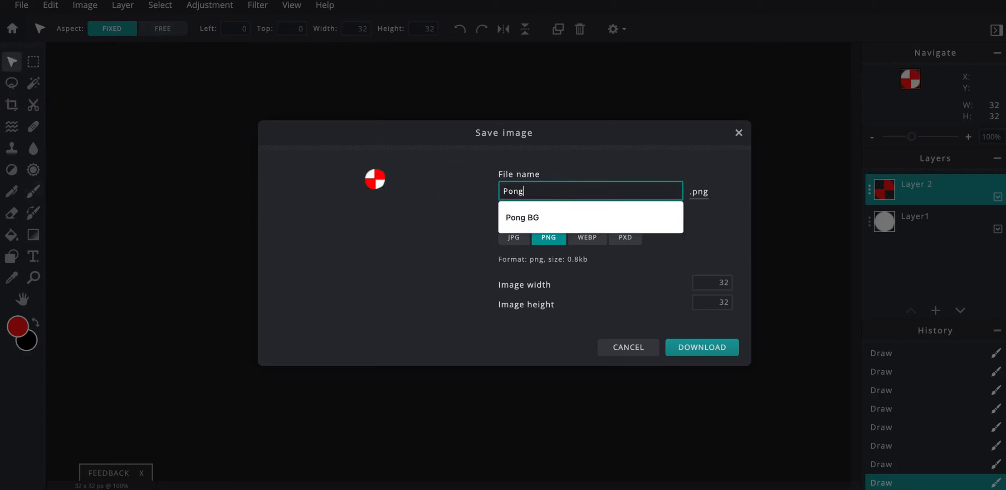
text( Ball)
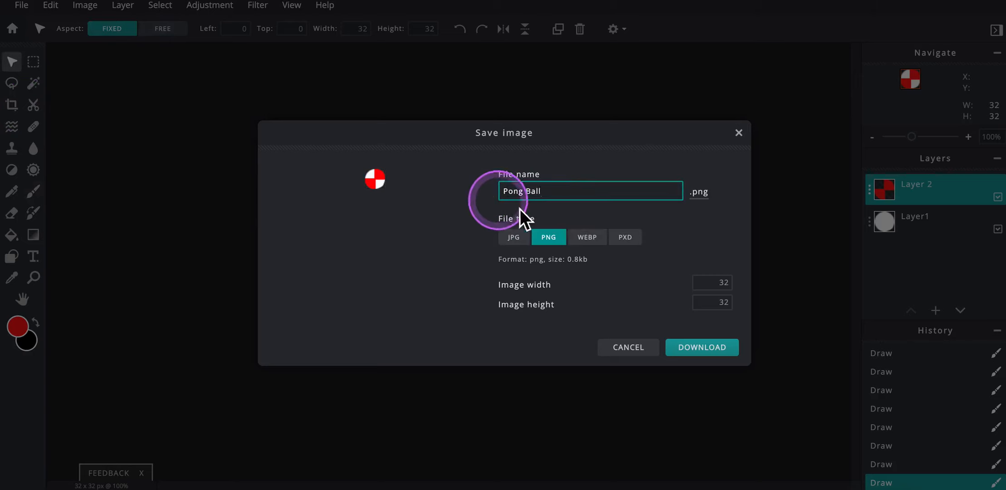
click(626, 237)
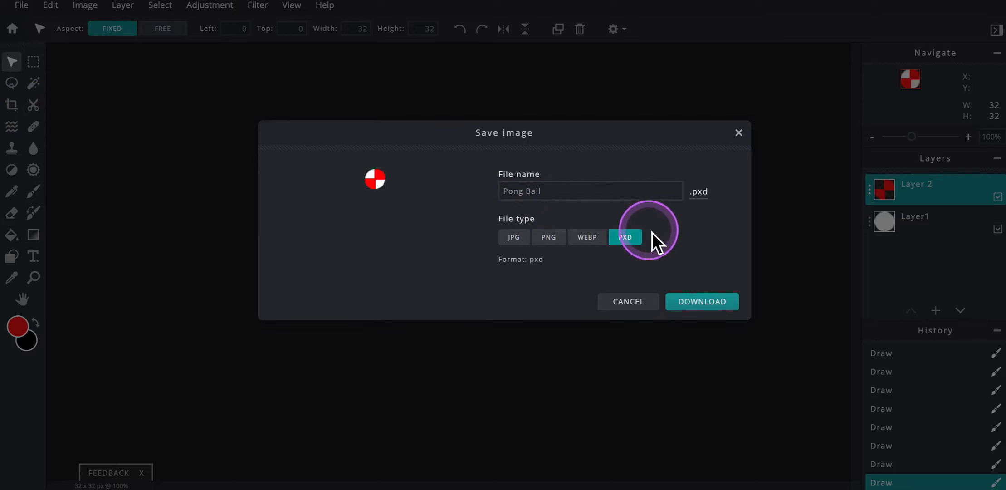
click(692, 303)
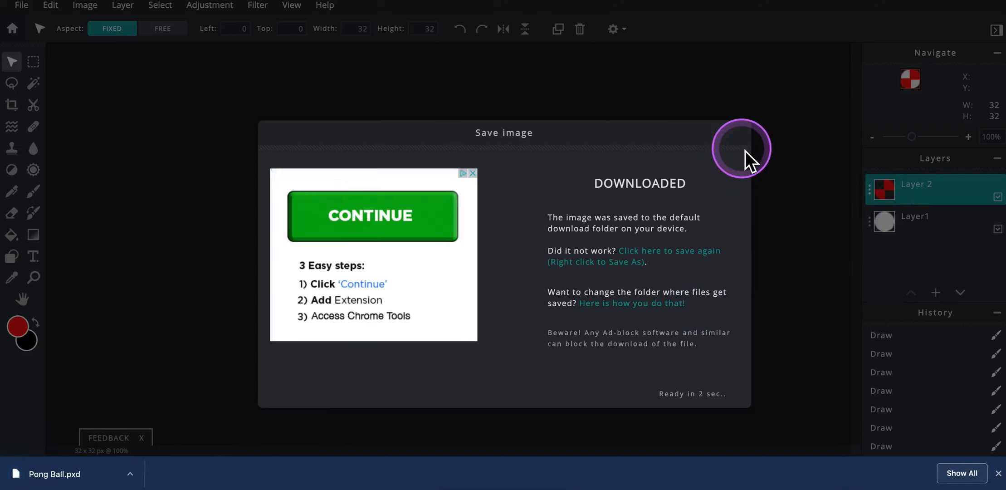
click(740, 136)
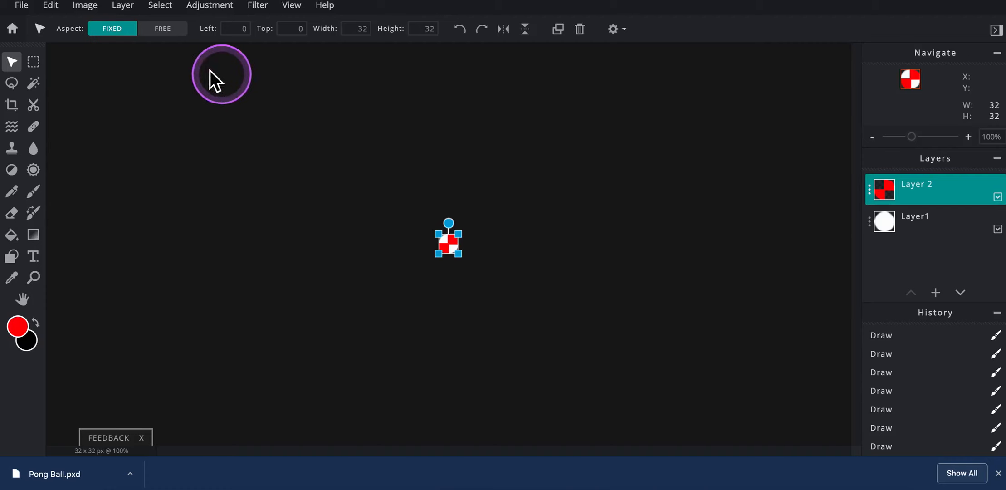
- Download the ball image again as a 32 × 32 px PNG file named Pong Ball
click(25, 8)
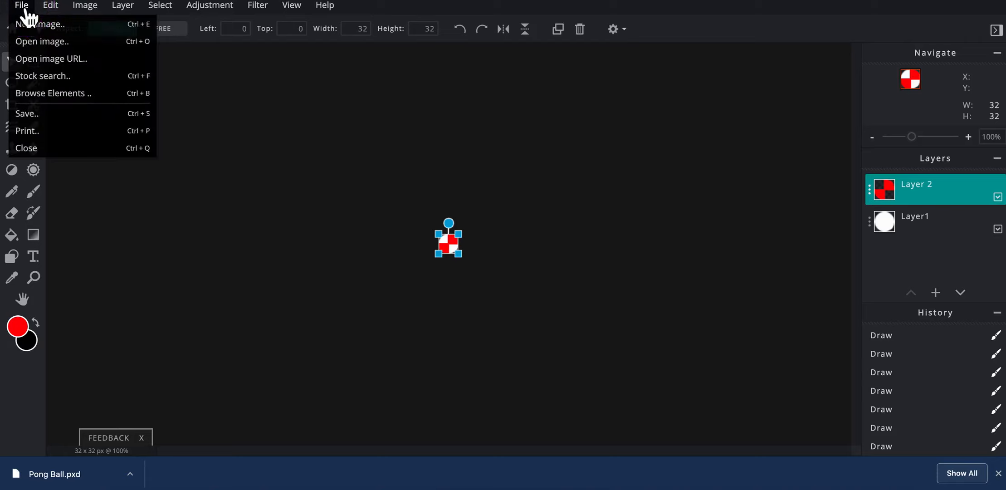
click(40, 115)
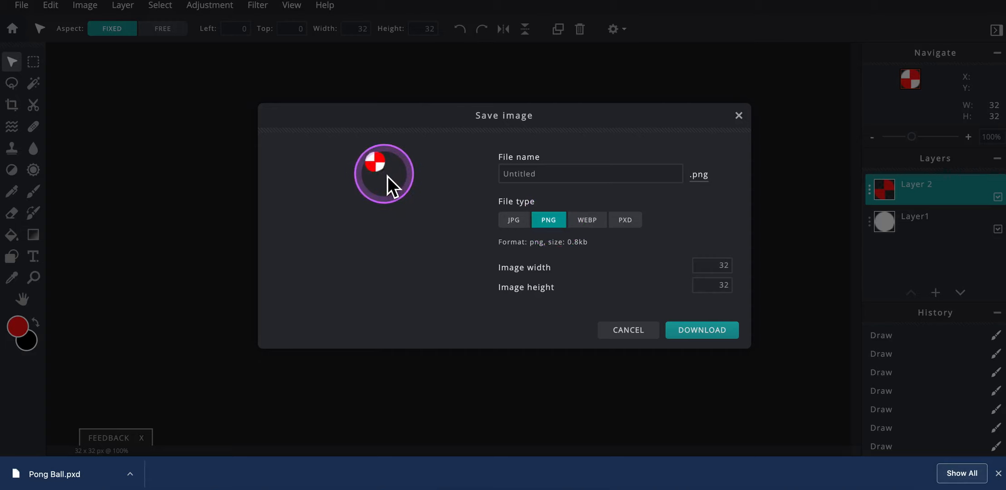
click(505, 225)
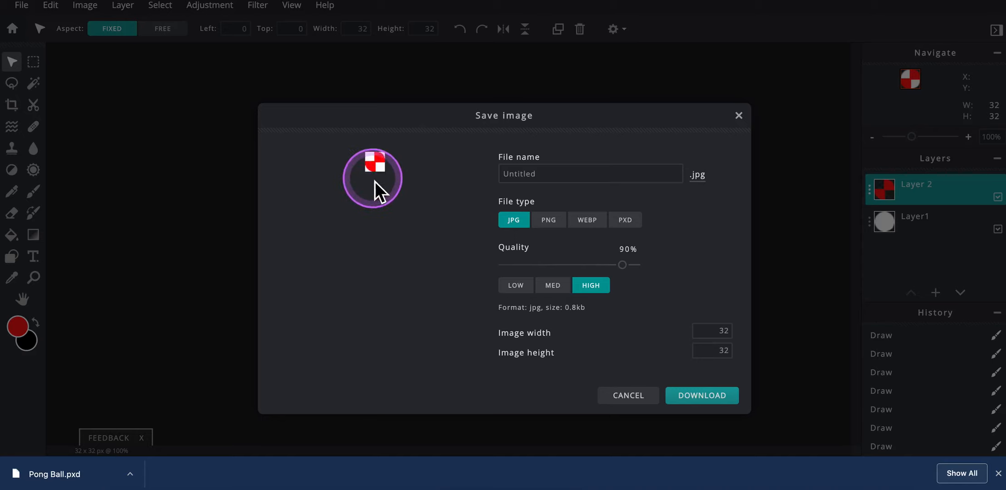
click(547, 221)
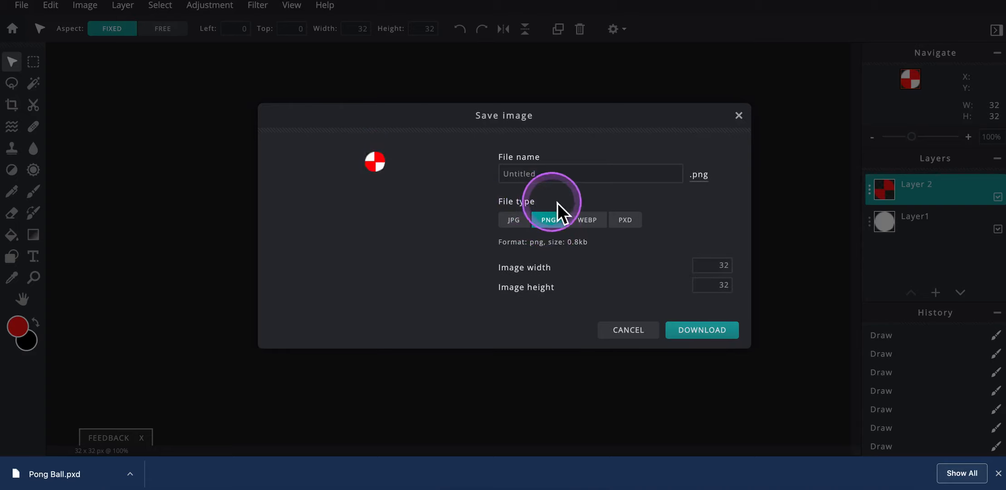
click(550, 177)
drag(546, 184, 493, 181)
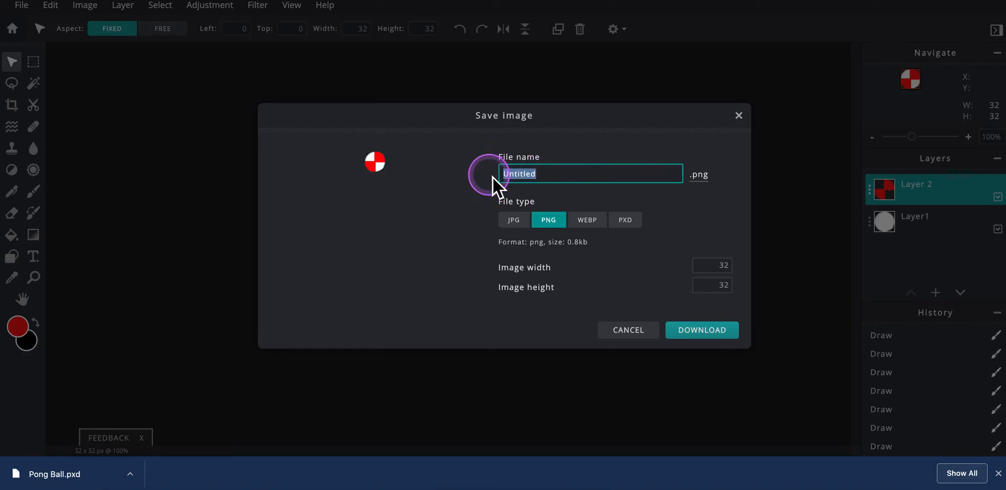
text(Pong)
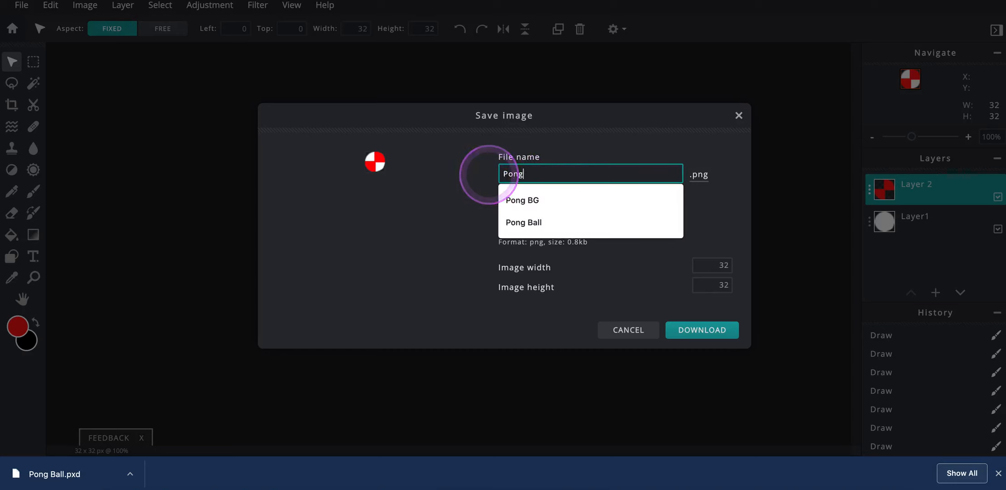
text( Ball)
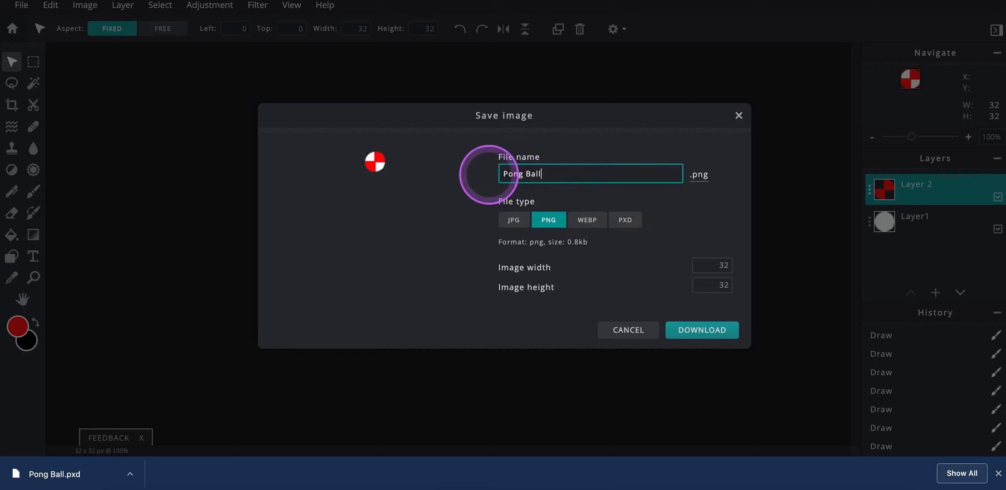
click(475, 190)
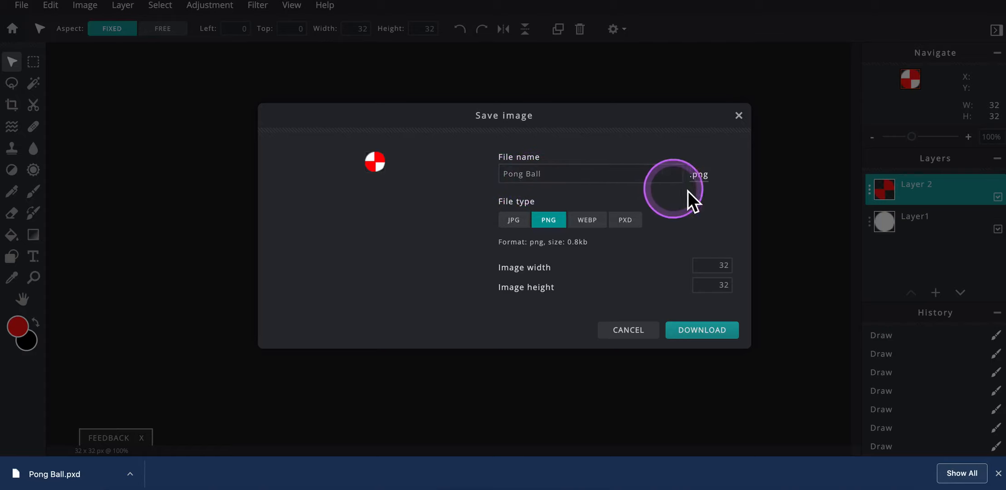
click(687, 334)
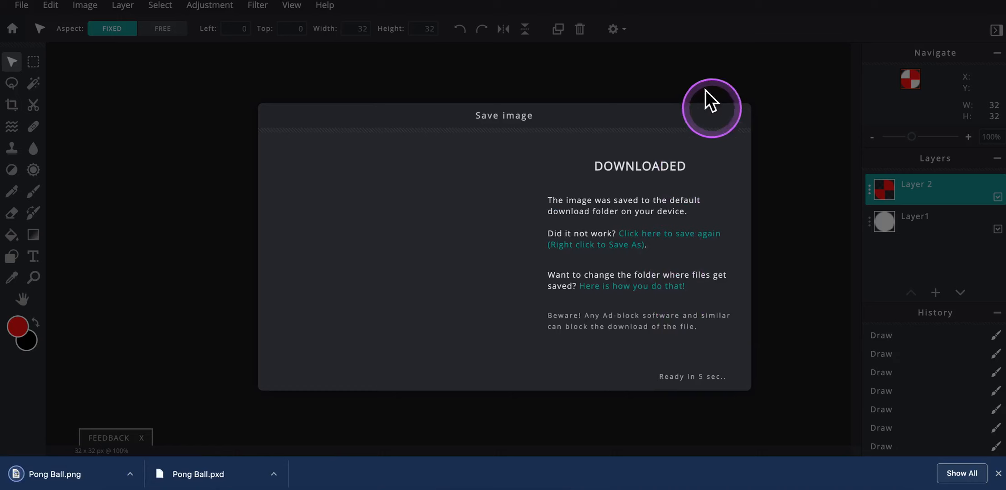
- Switch to the Flowlab game editor, upload Pong Ball.png from Downloads as the Ball object's sprite, and accept the object's settings
click(719, 0)
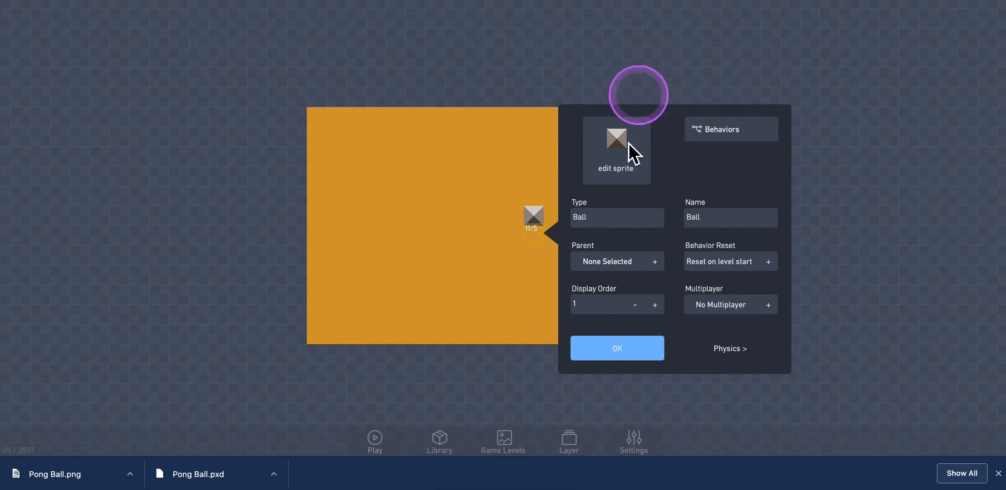
click(613, 160)
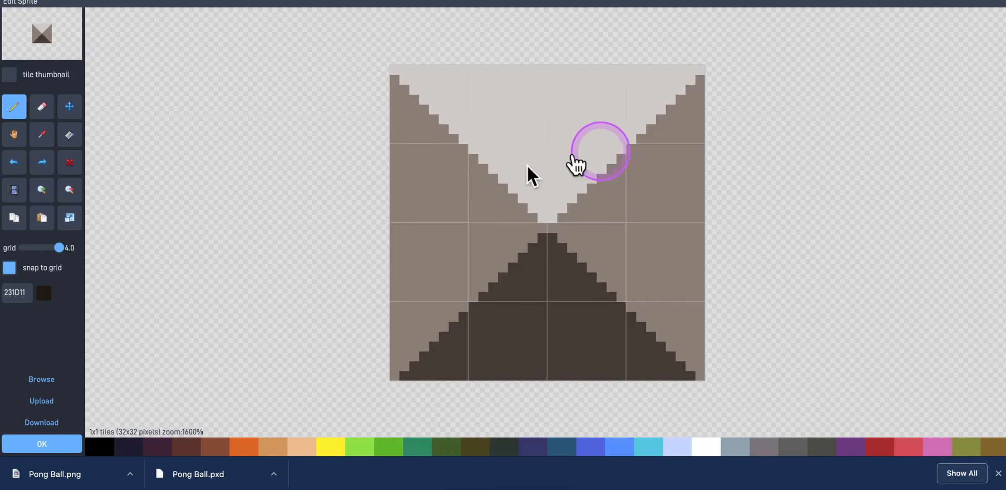
click(59, 402)
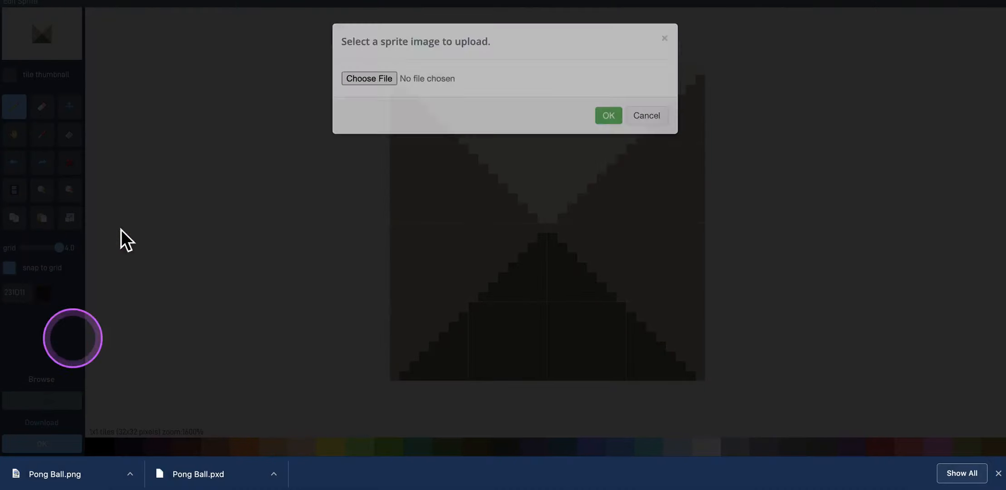
click(360, 98)
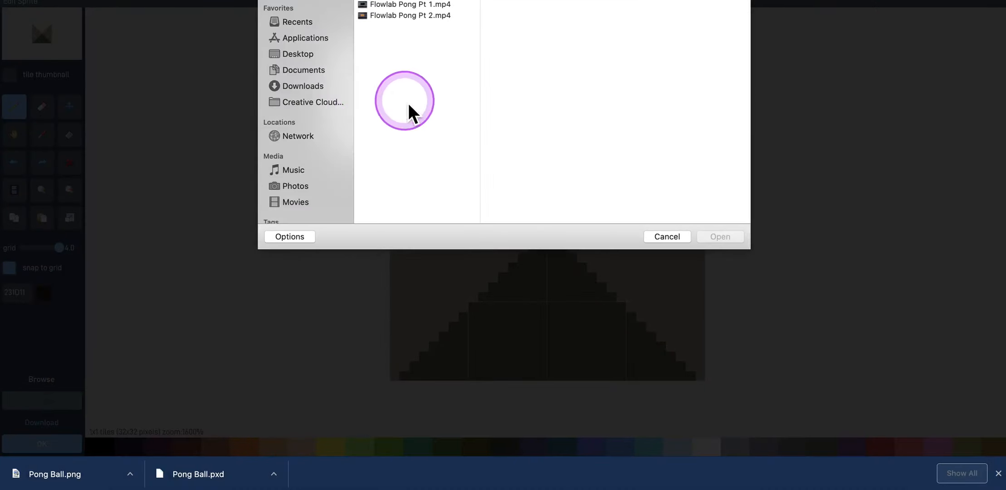
click(316, 86)
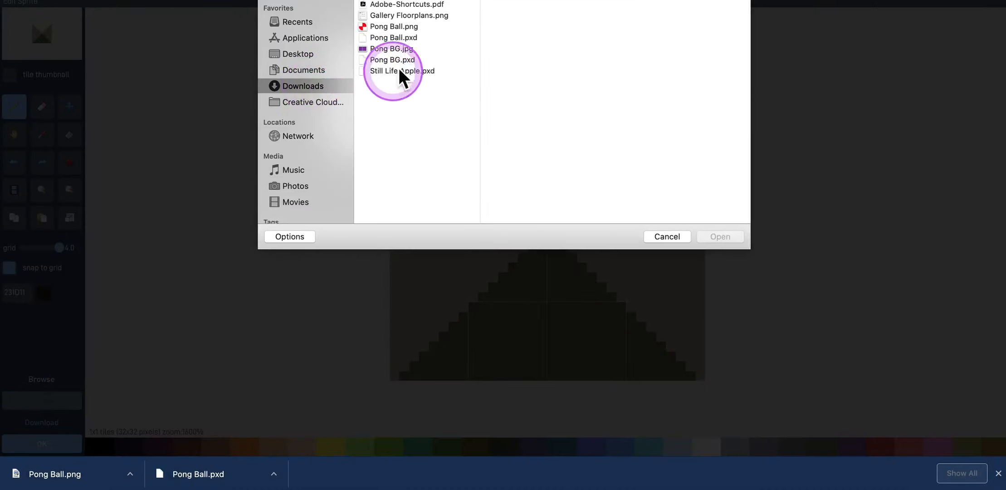
click(400, 28)
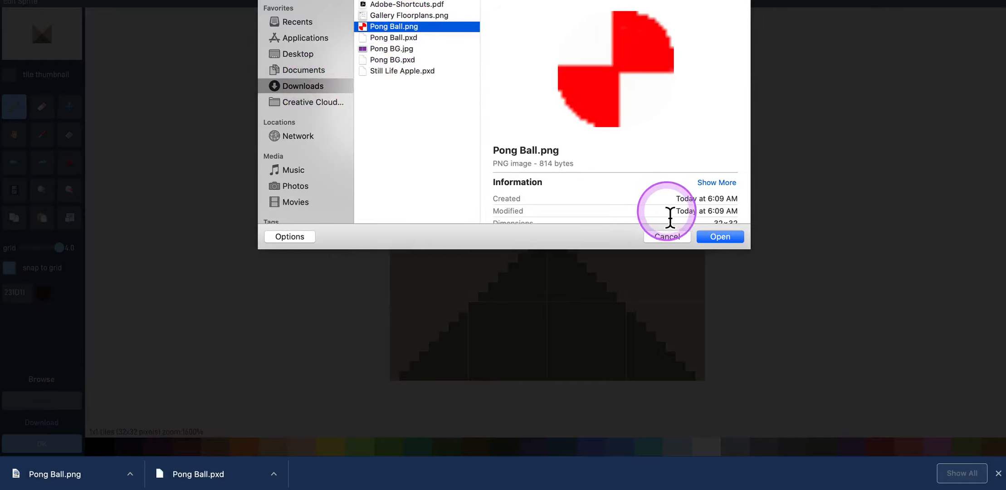
click(720, 237)
click(610, 135)
click(72, 442)
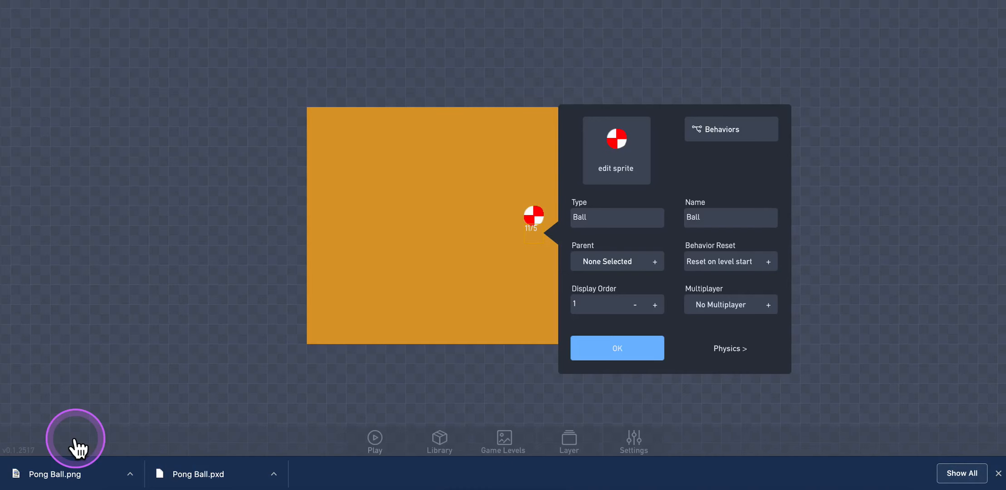
click(418, 353)
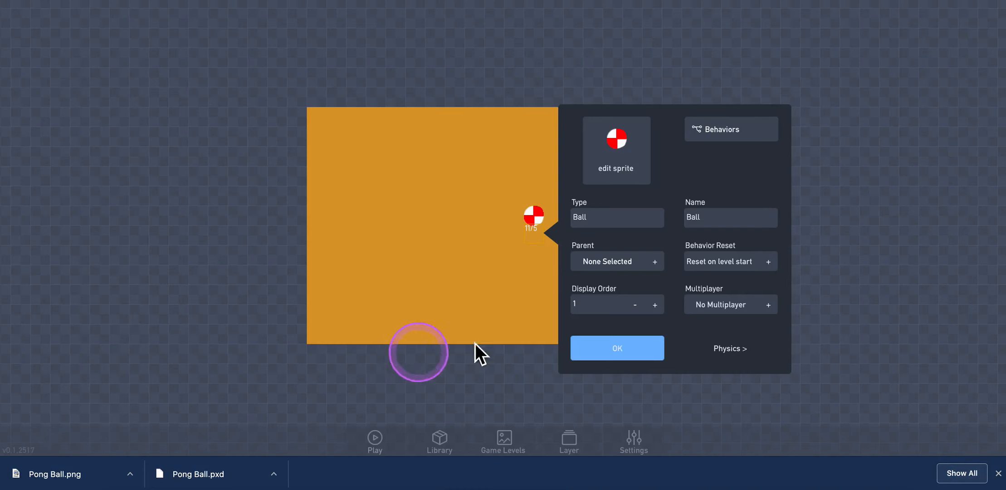
click(599, 348)
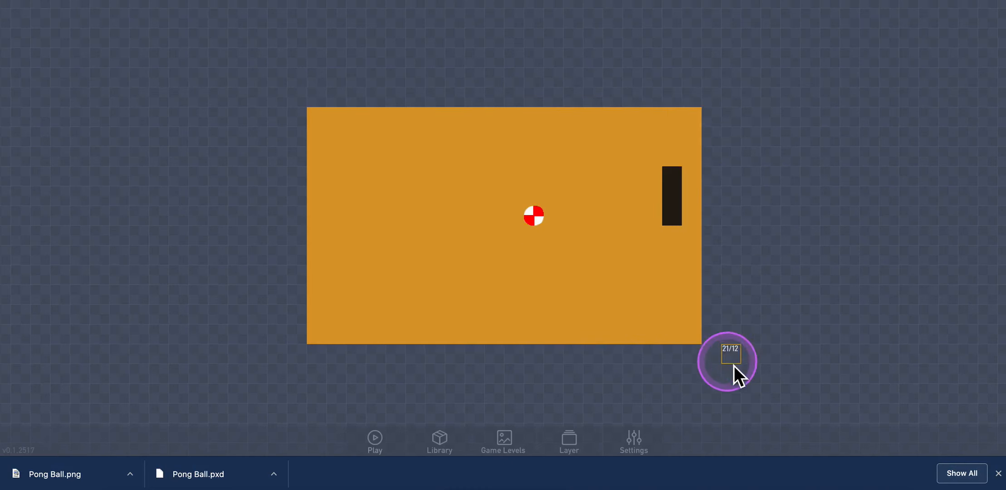